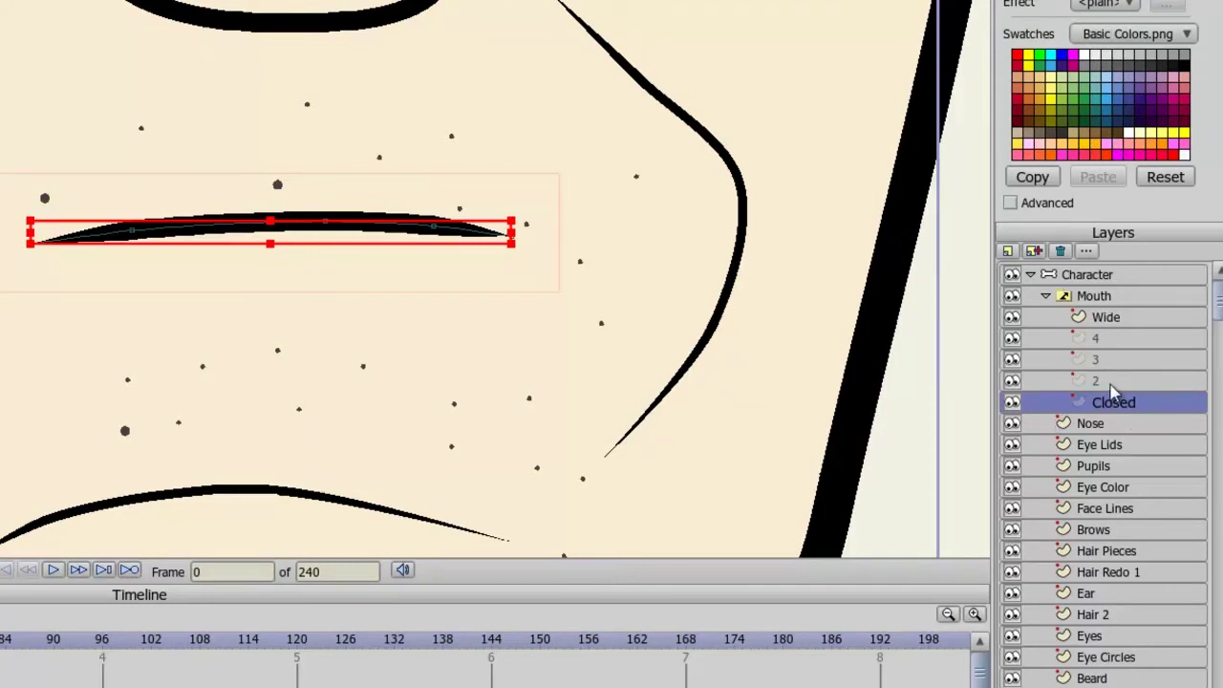
Step: Preview the Mouth switch layers, stepping between the Wide and Closed mouth shapes
left_click(1113, 382)
left_click(1108, 363)
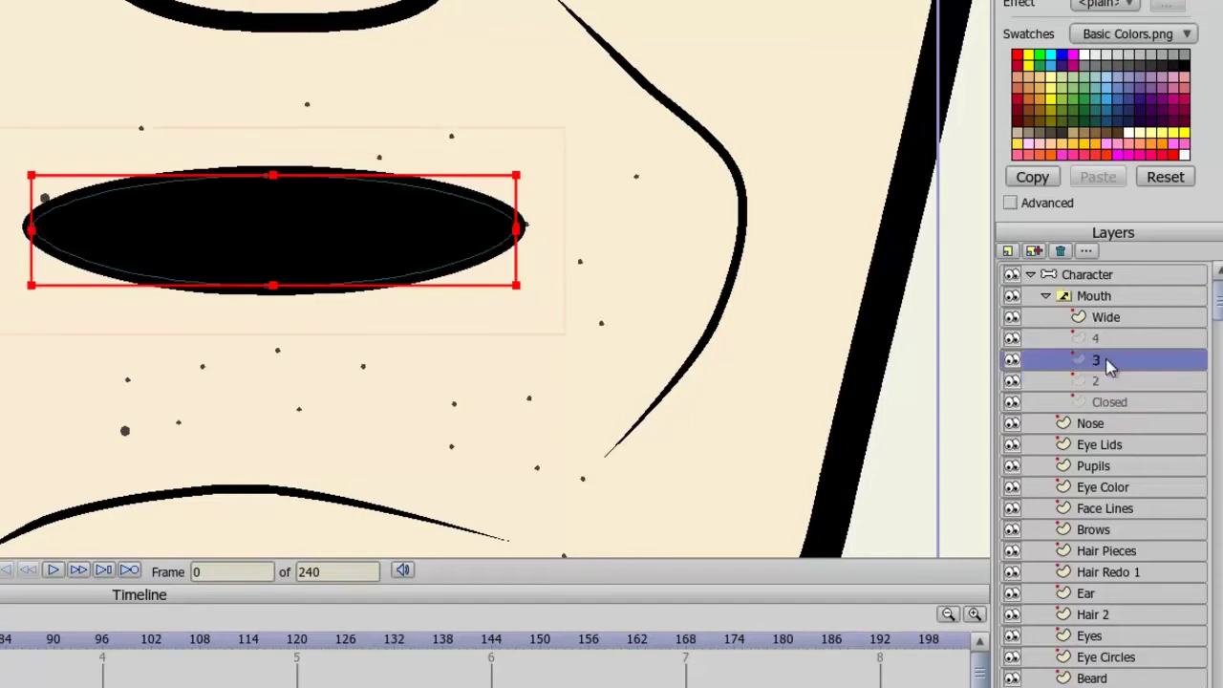
left_click(1105, 339)
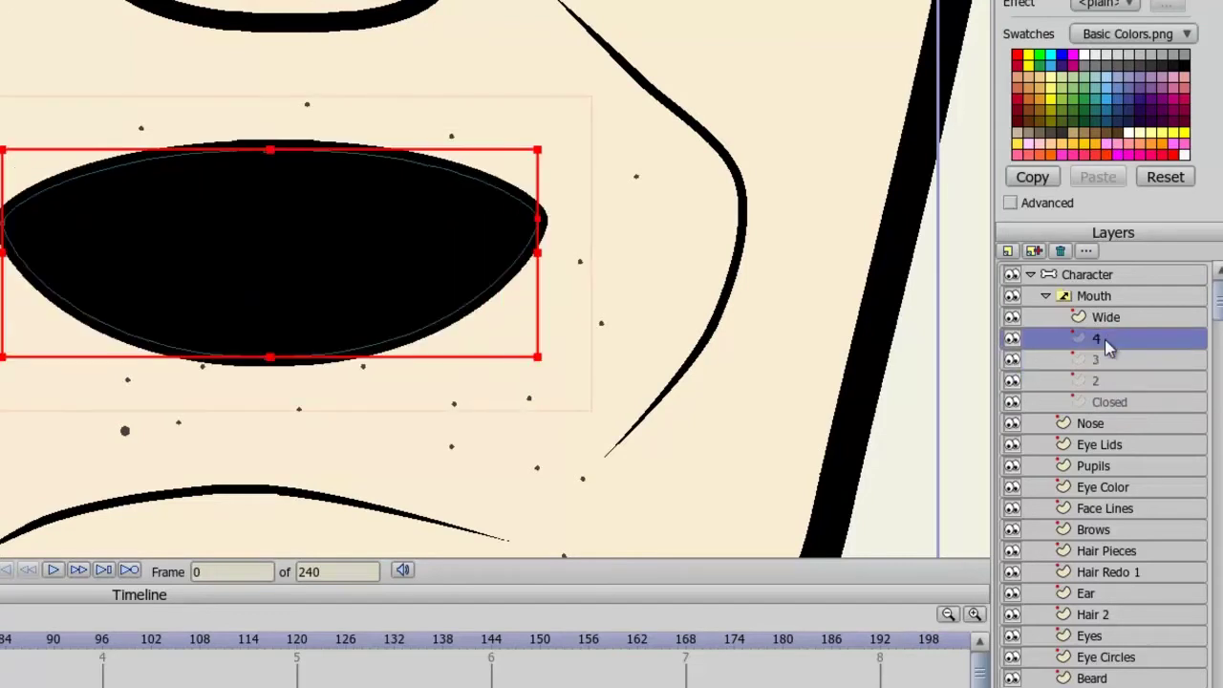
left_click(1107, 319)
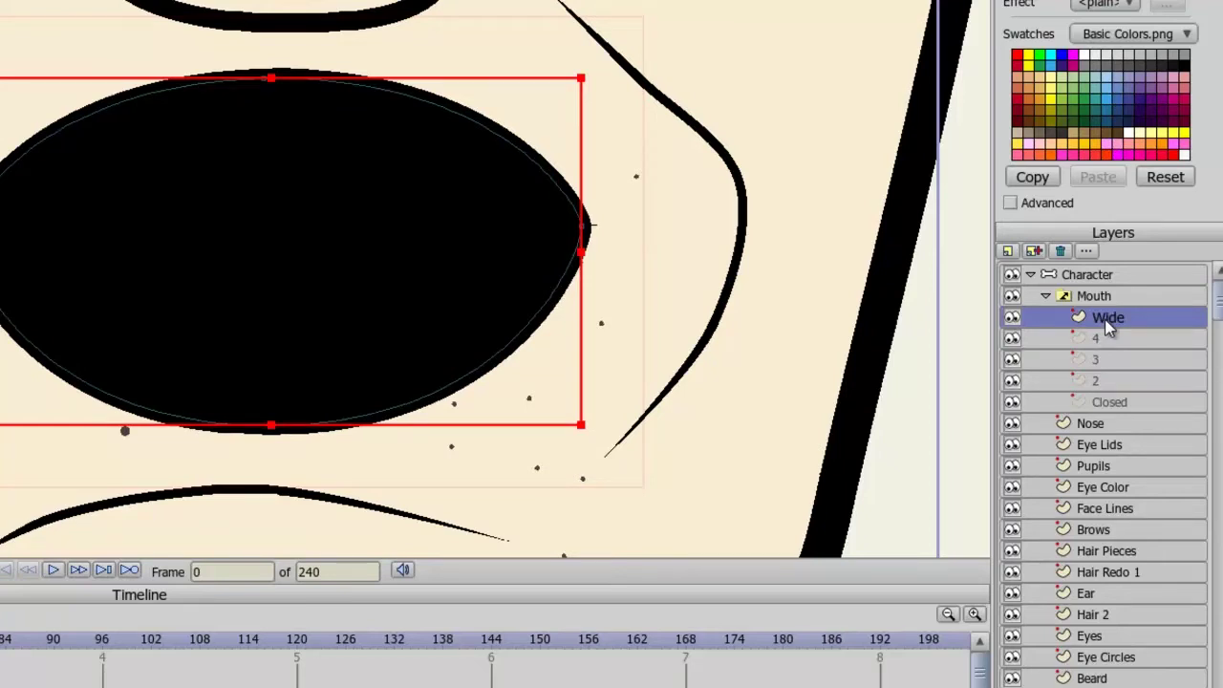
left_click(1124, 402)
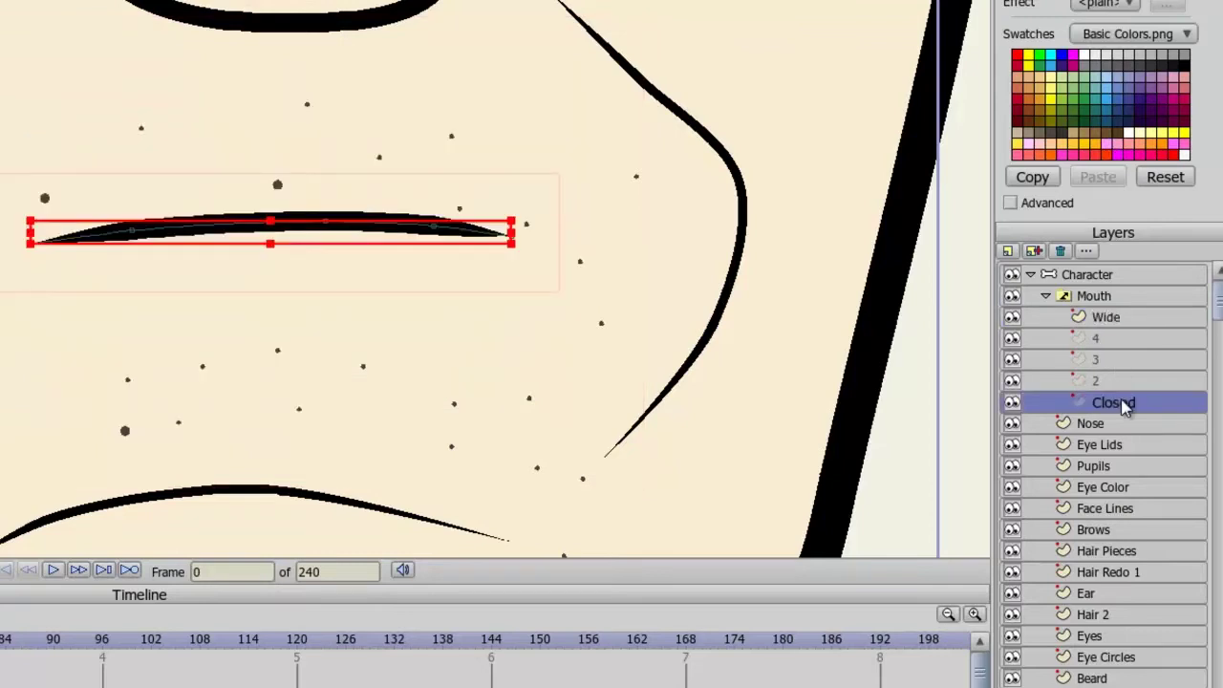
left_click(1116, 317)
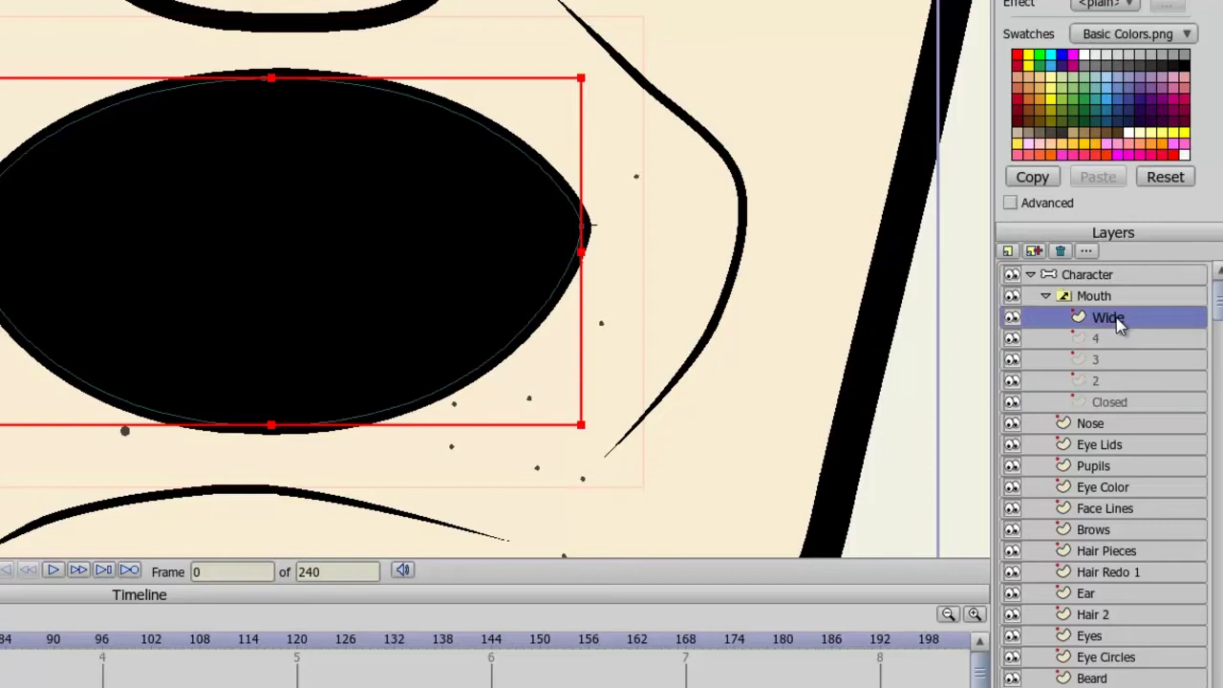
left_click(1116, 339)
left_click(1114, 359)
left_click(1113, 380)
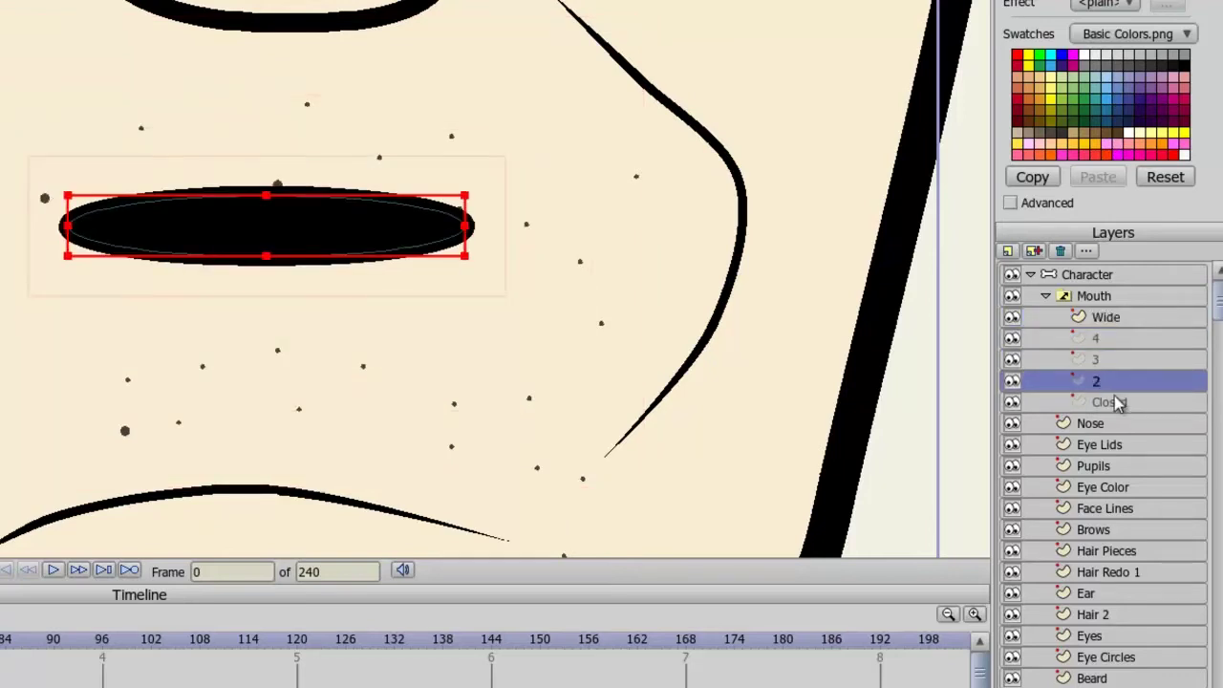
left_click(1116, 402)
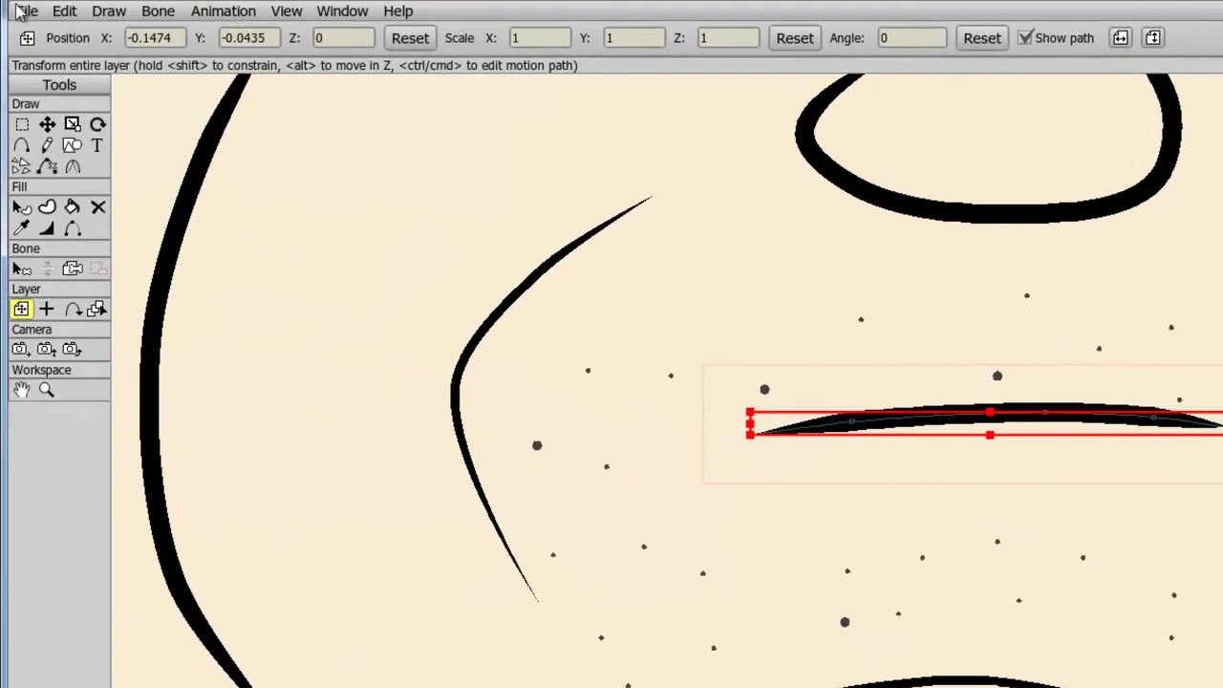
Step: Import the AudioTest recording from the Tutorials library as an audio layer
left_click(21, 11)
mouse_move(81, 225)
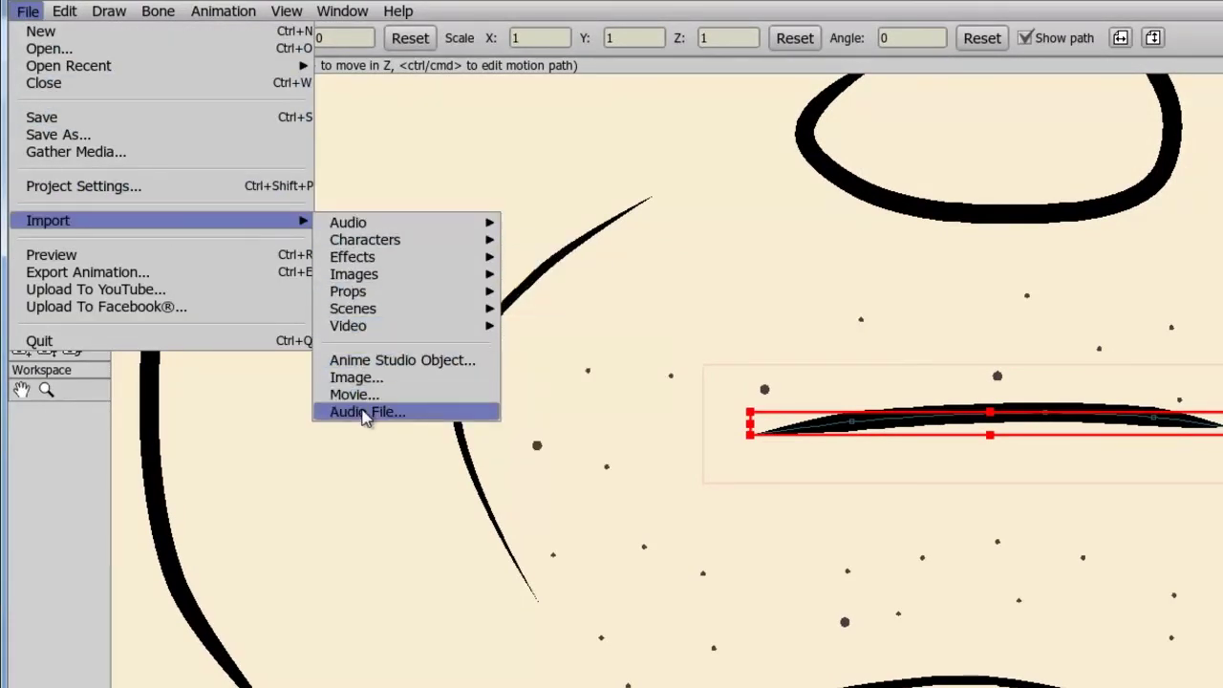
left_click(365, 413)
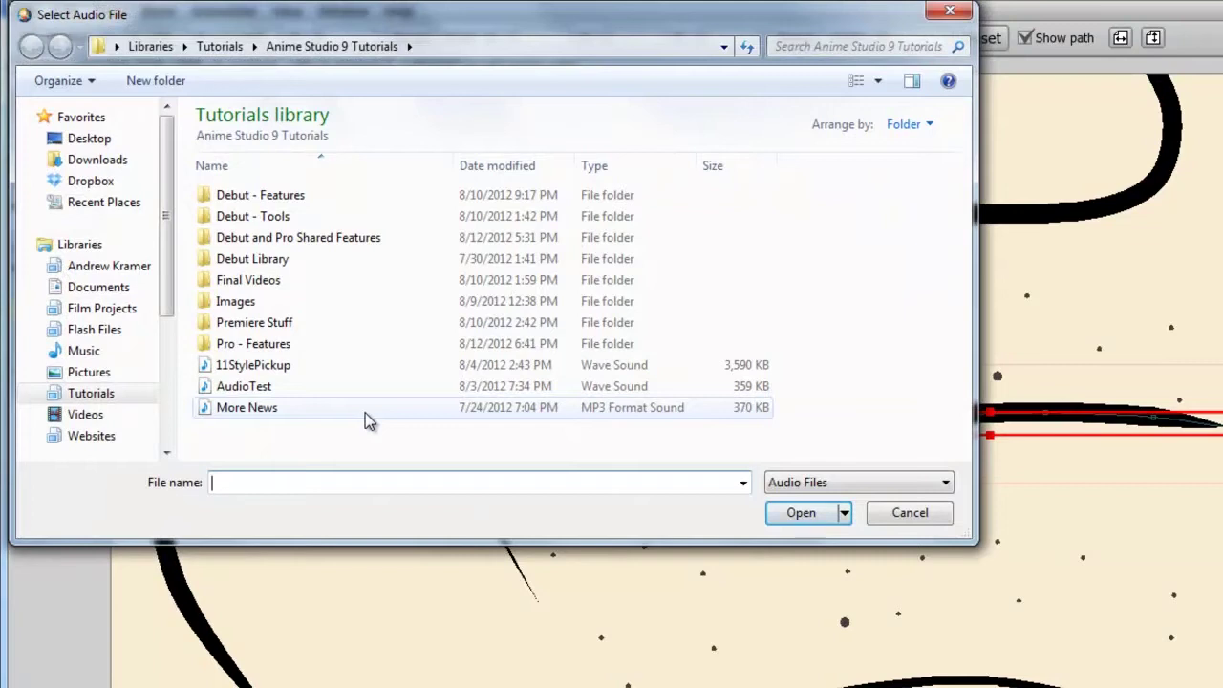
left_click(279, 386)
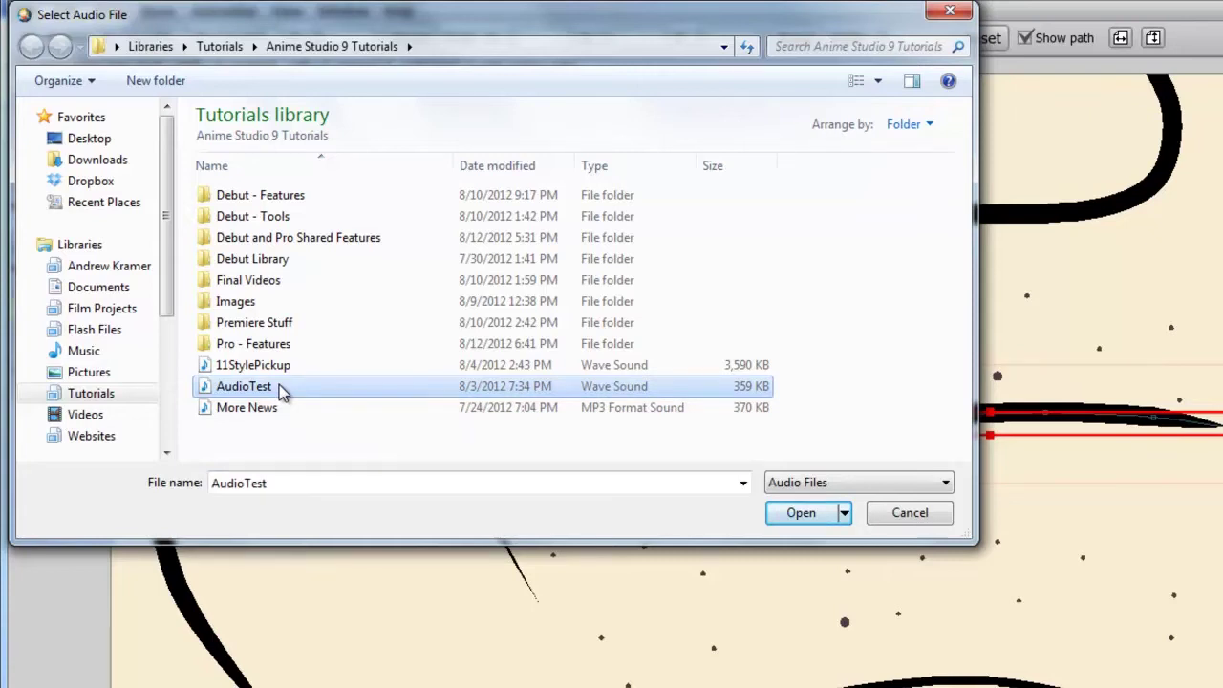
left_click(799, 521)
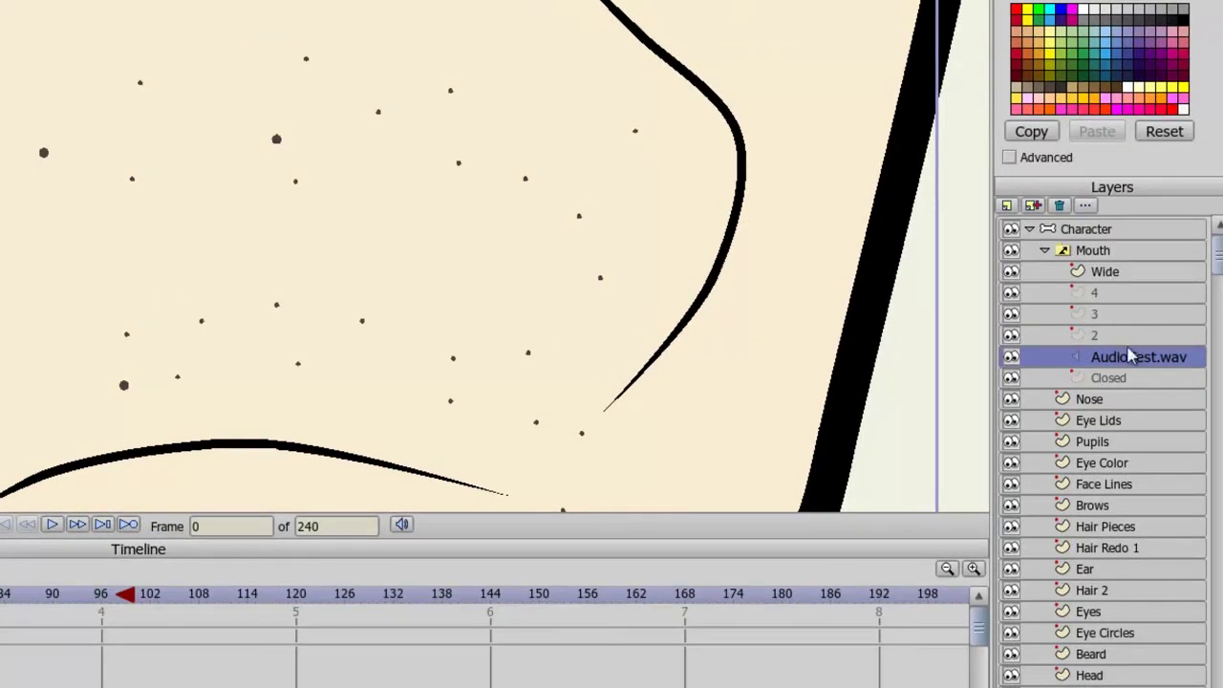
Step: Drag the AudioTest.wav layer up out of Mouth to sit directly under Character
left_click_drag(1139, 361, 1123, 250)
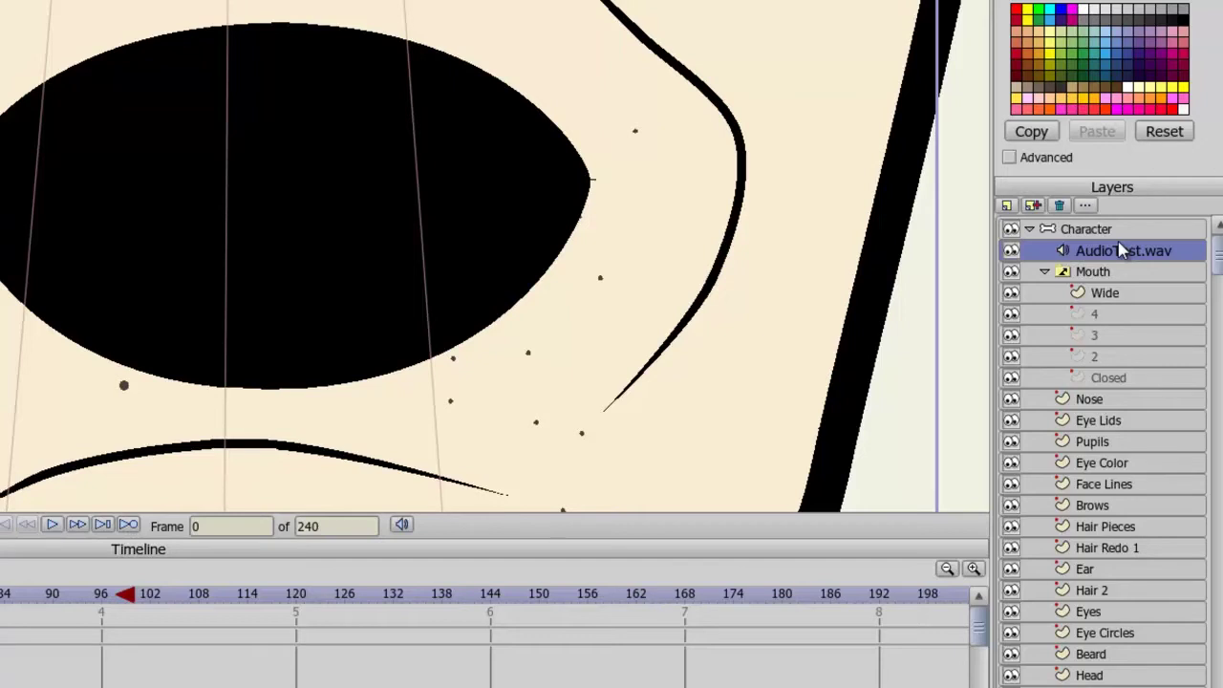
Step: Set the Mouth layer's switch audio sync source to AudioTest.wav
double_click(1092, 272)
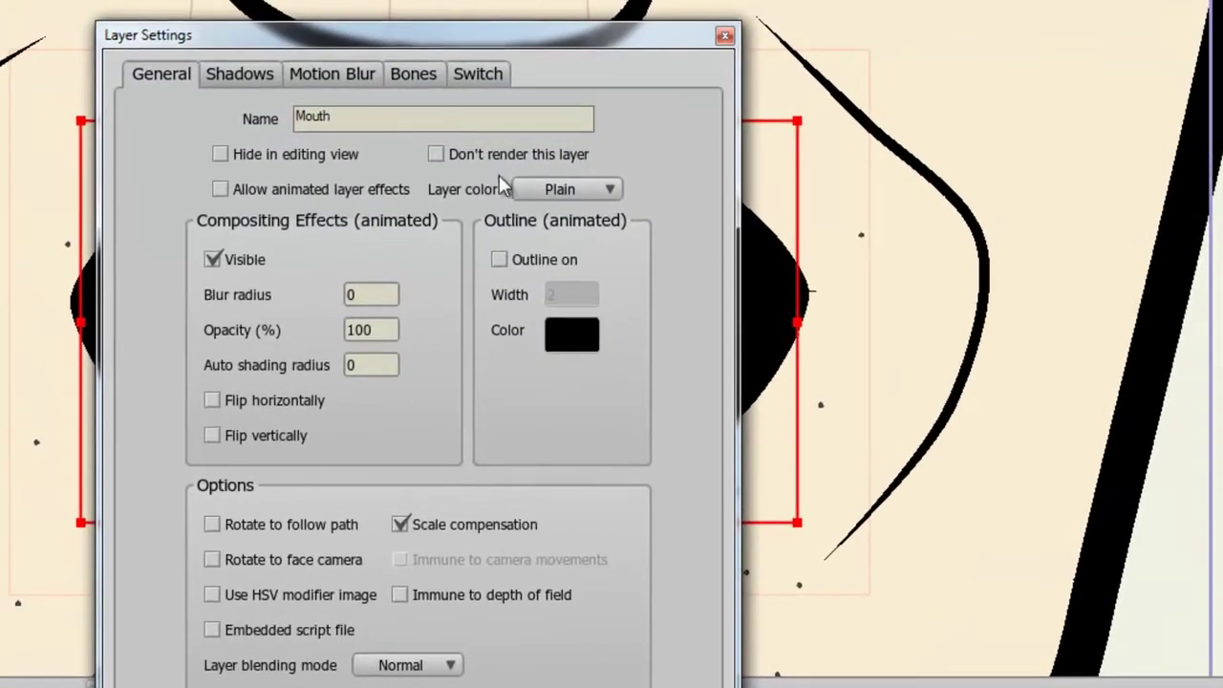
left_click(487, 79)
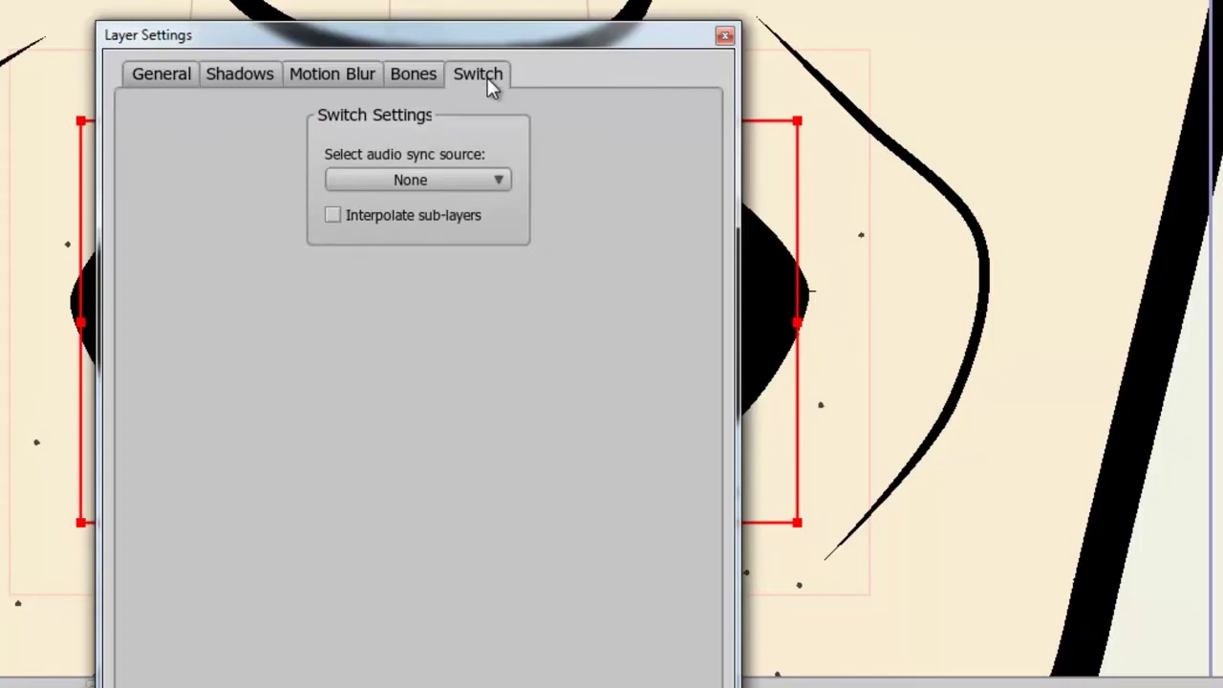
left_click(493, 181)
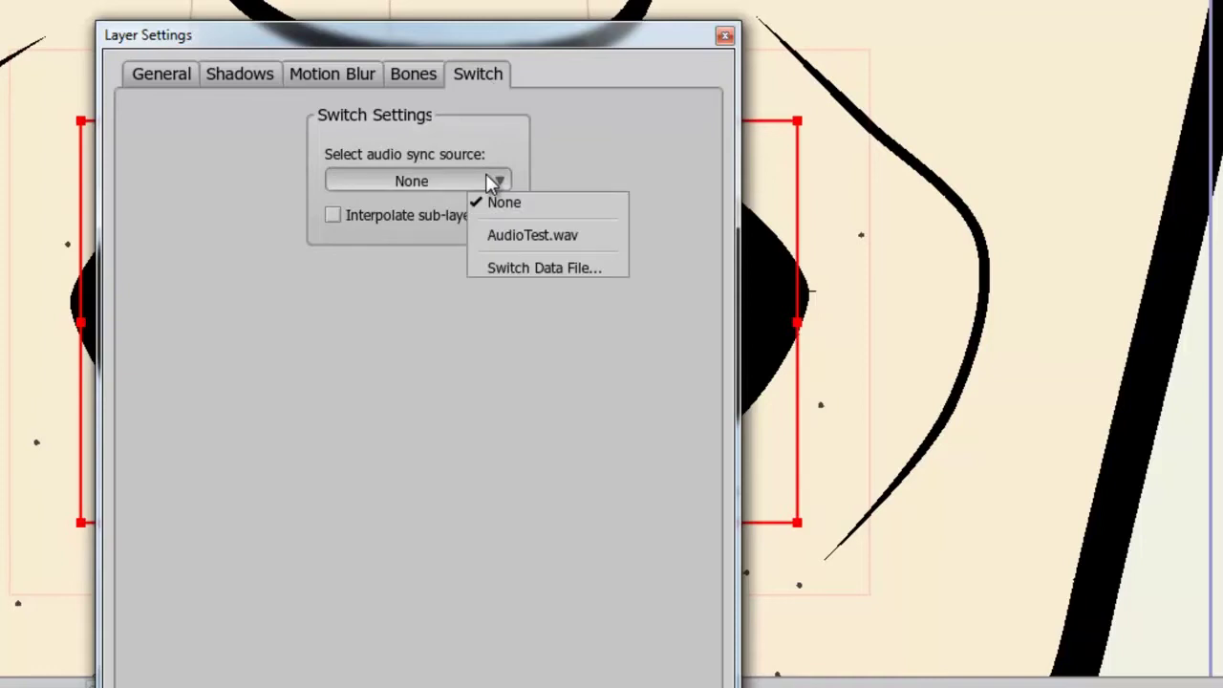
left_click(516, 234)
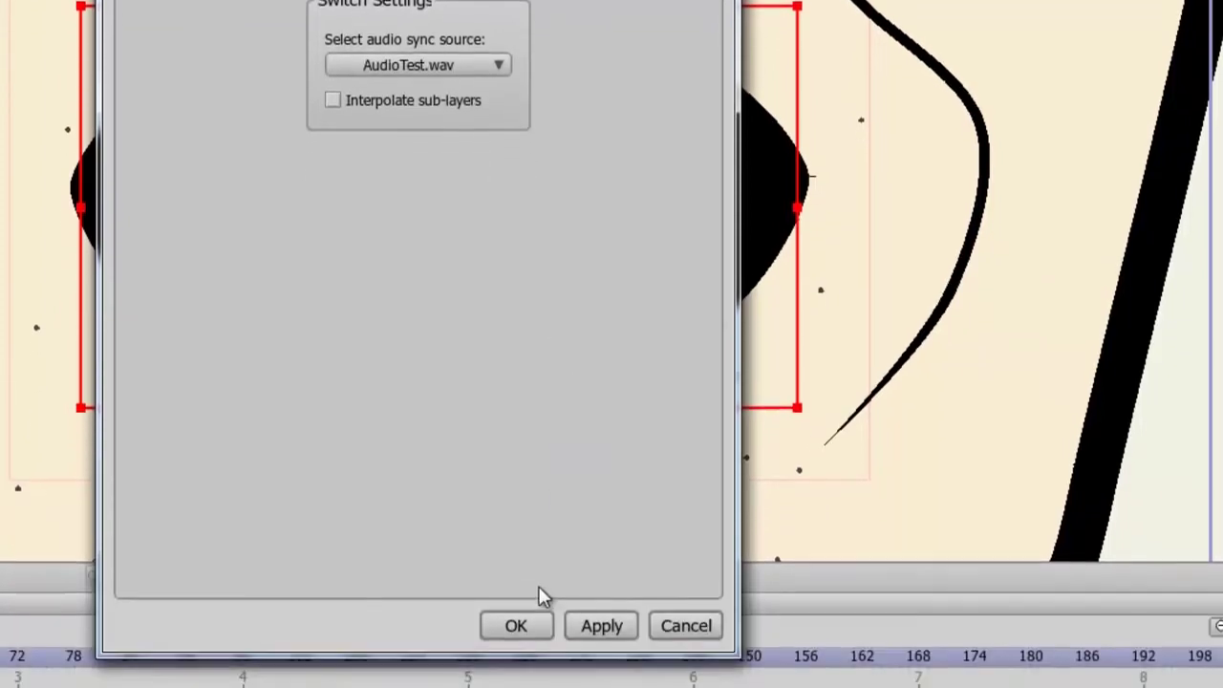
left_click(540, 629)
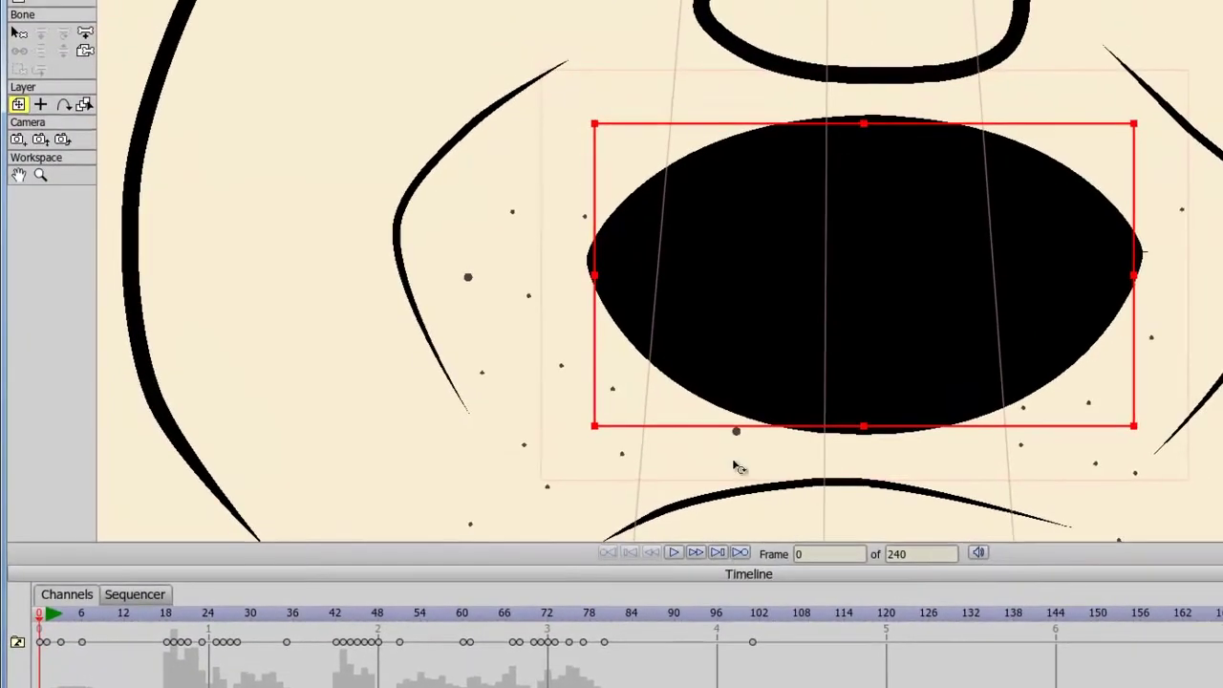
Step: Zoom out to the whole face, then play and stop the animation with its audio
scroll(737, 466, "down", 3)
scroll(737, 466, "down", 1)
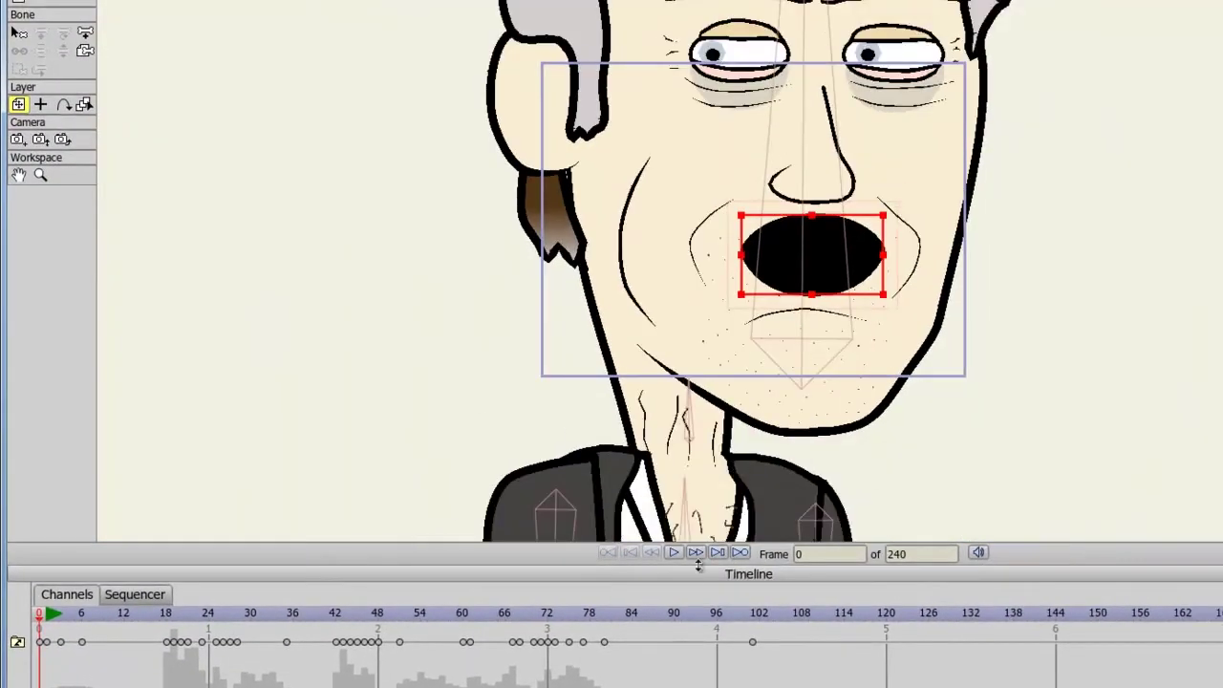
left_click(673, 554)
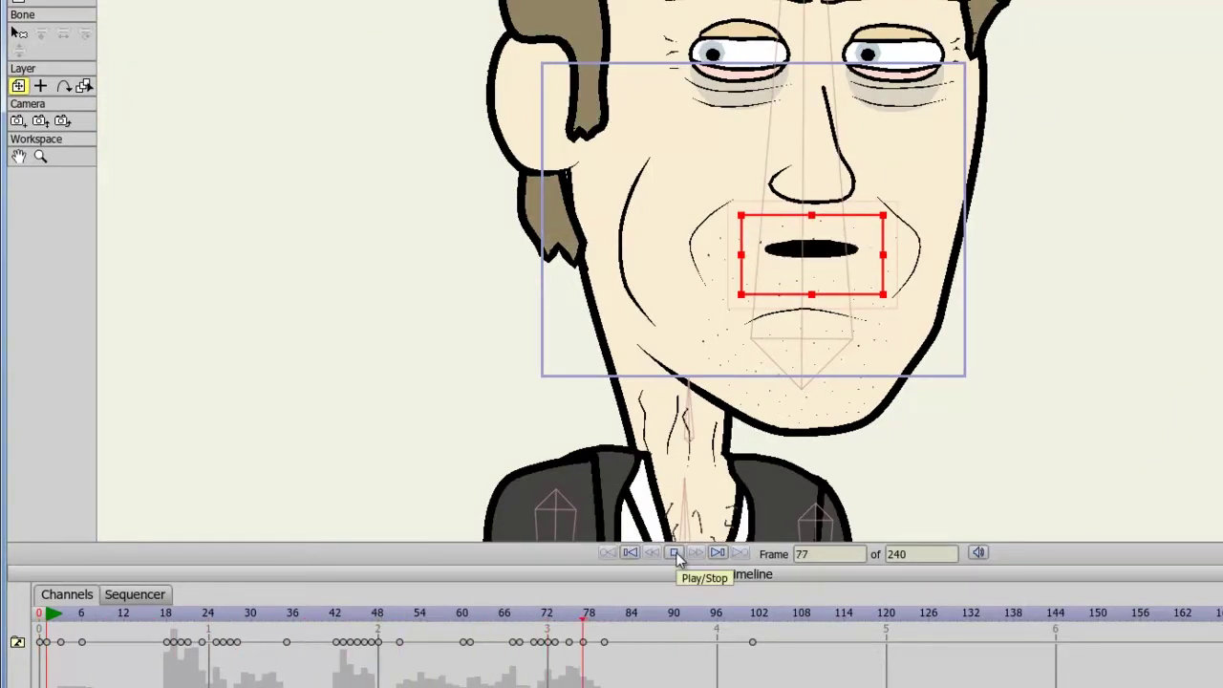
left_click(675, 555)
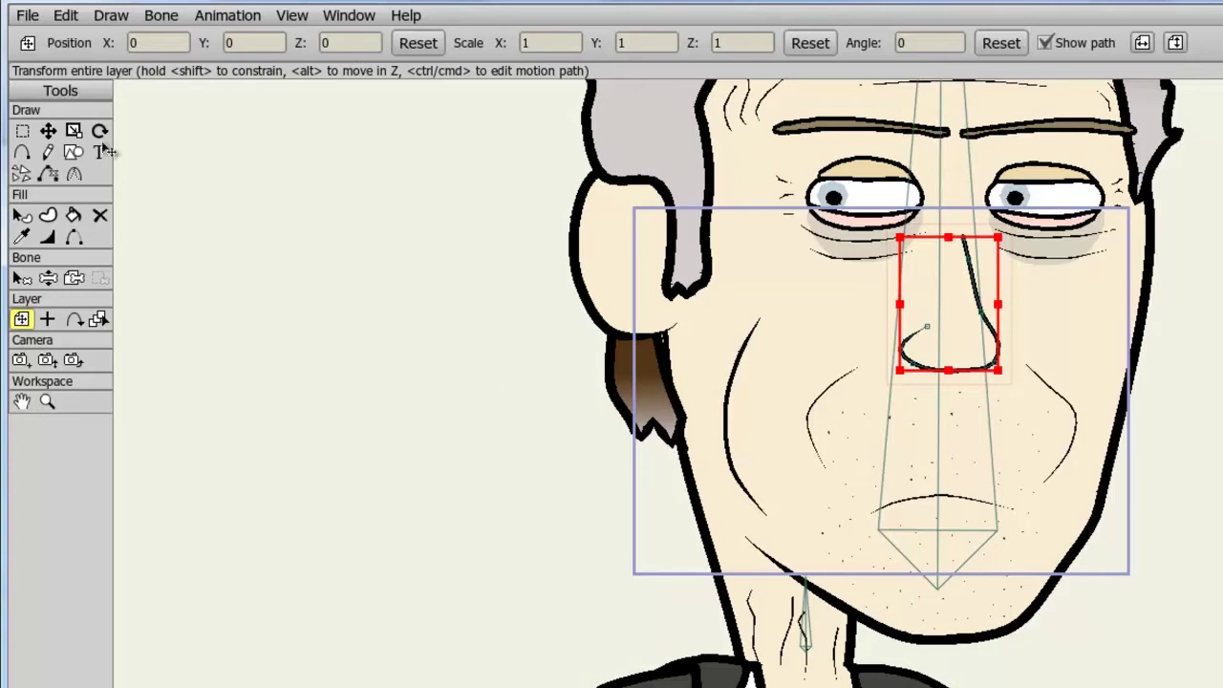
Step: Import the Mouths Anime Studio object file and insert its smiling Mouth 1 mouth
left_click(28, 17)
mouse_move(71, 234)
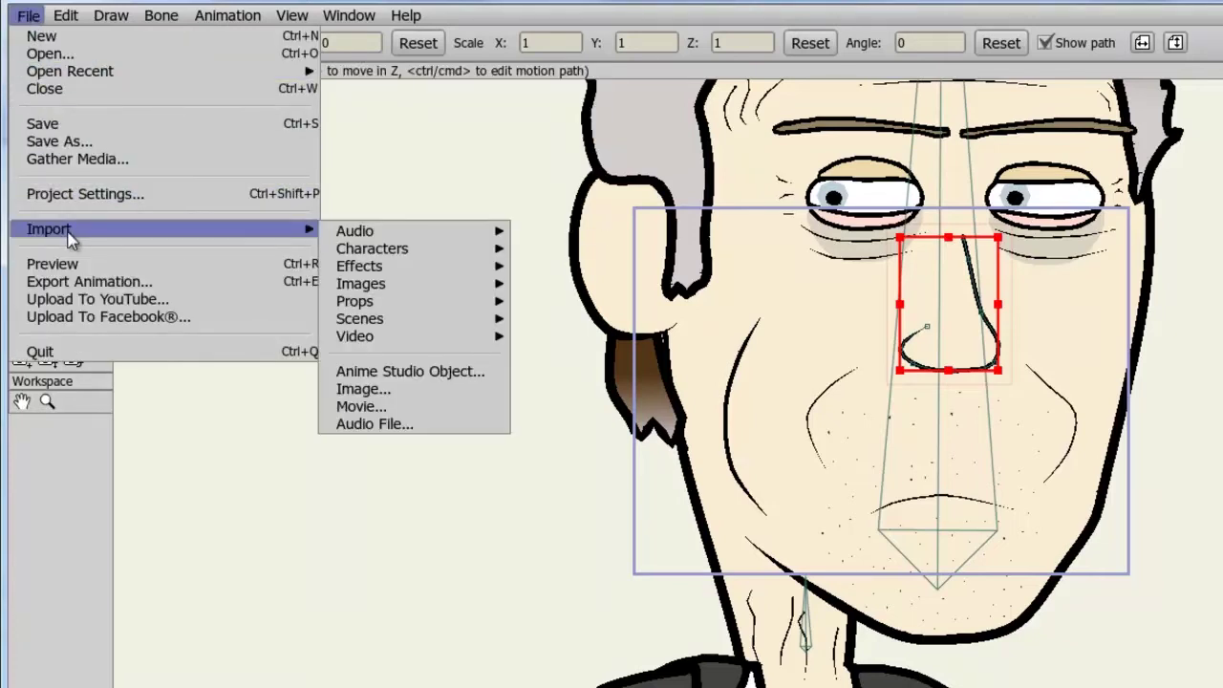
left_click(436, 374)
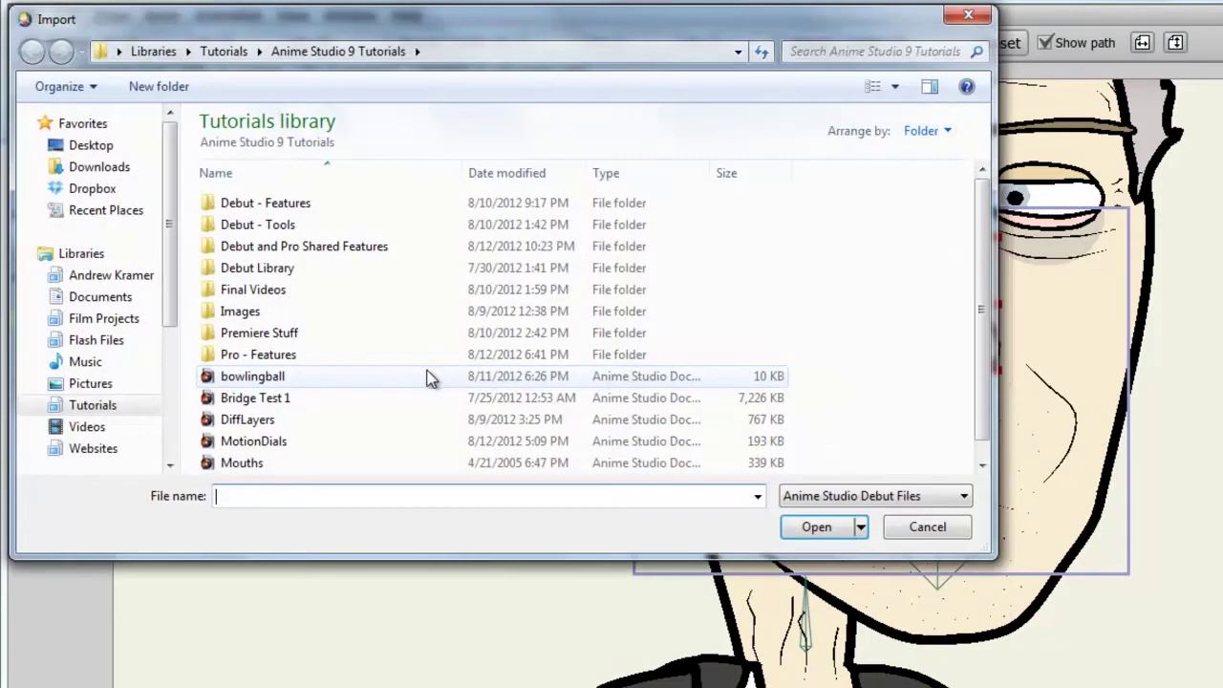
left_click(261, 465)
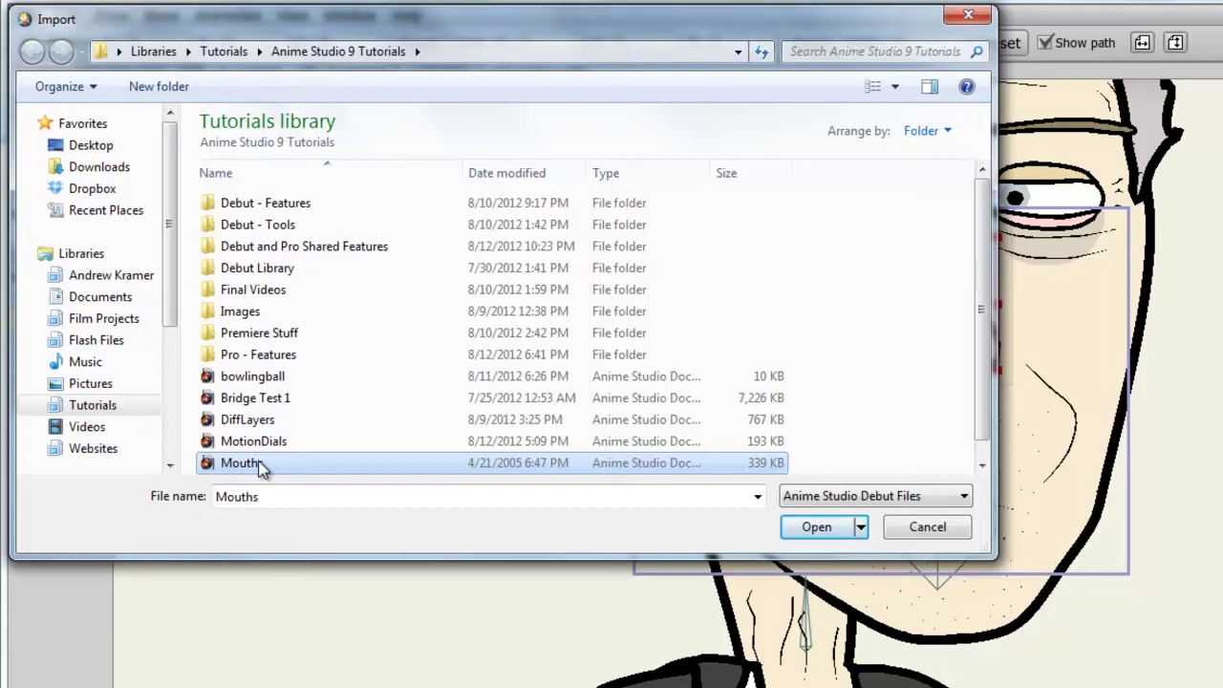
left_click(824, 531)
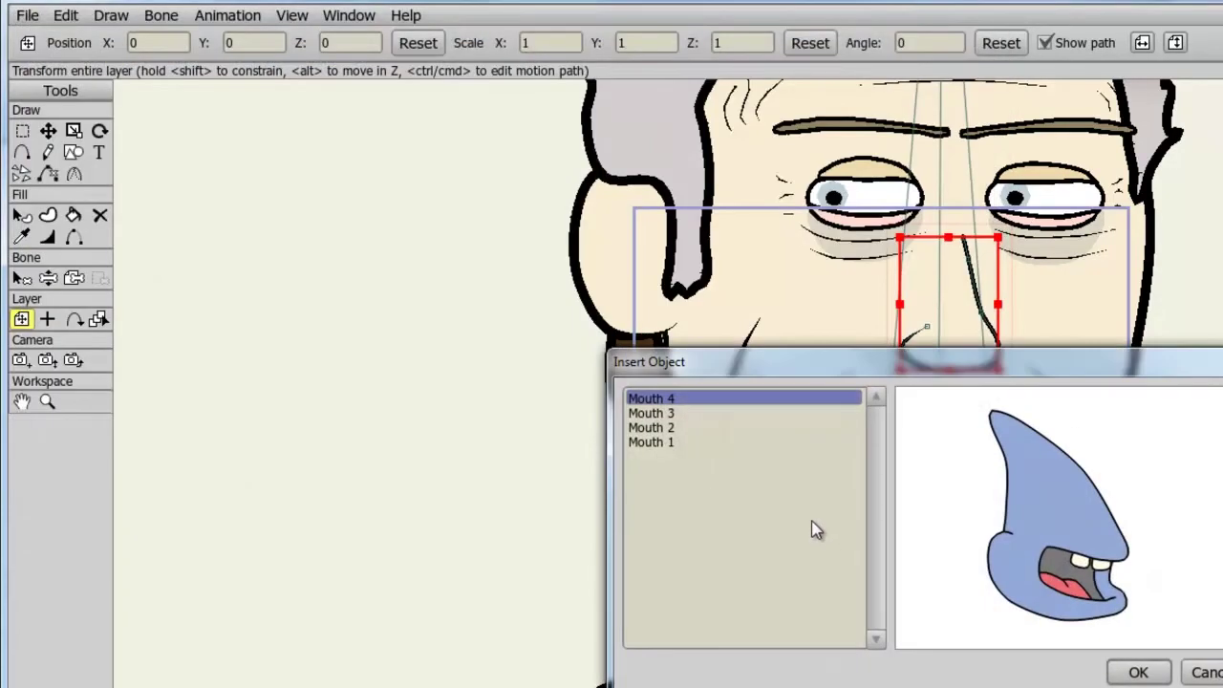
left_click(675, 447)
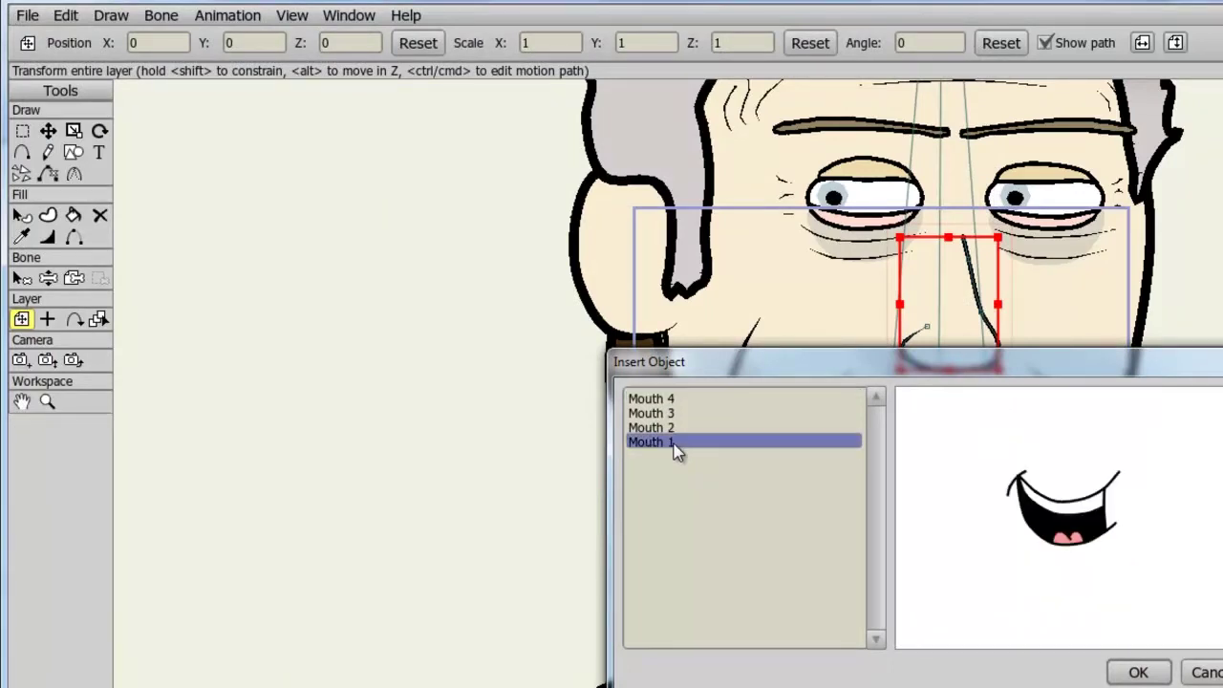
left_click(1137, 672)
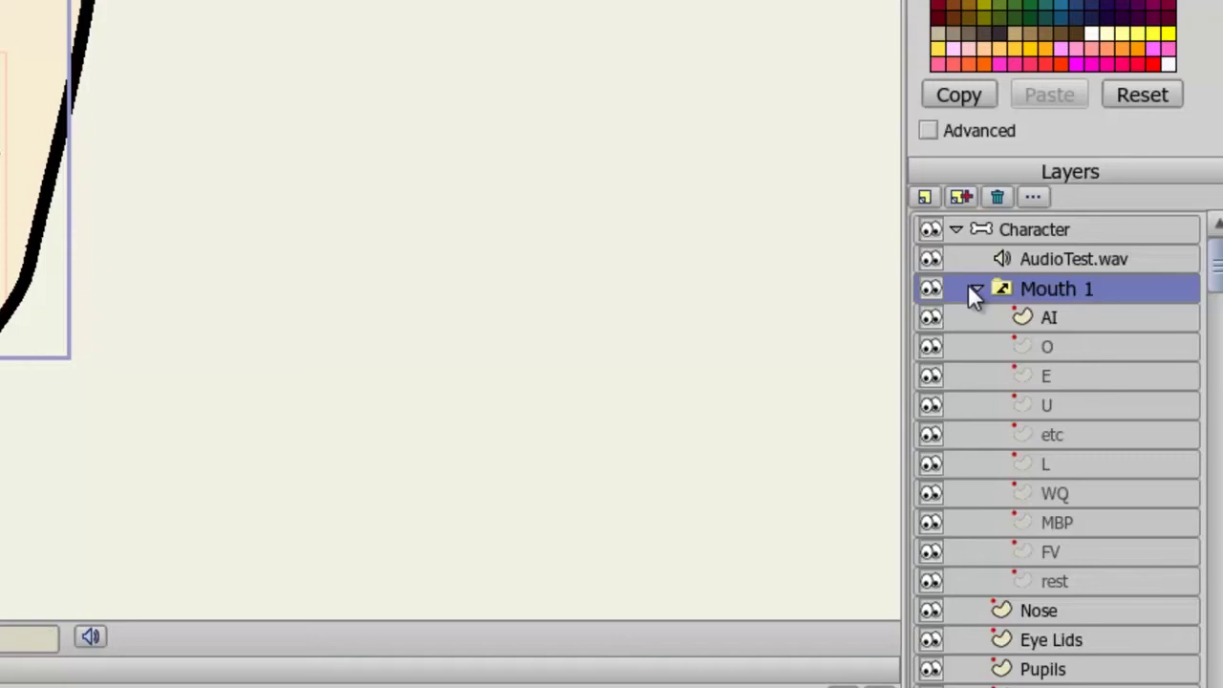
Step: Preview the AI, O, E and U mouth shapes, then nudge the Mouth 1 group lower
left_click(1093, 319)
left_click(1093, 352)
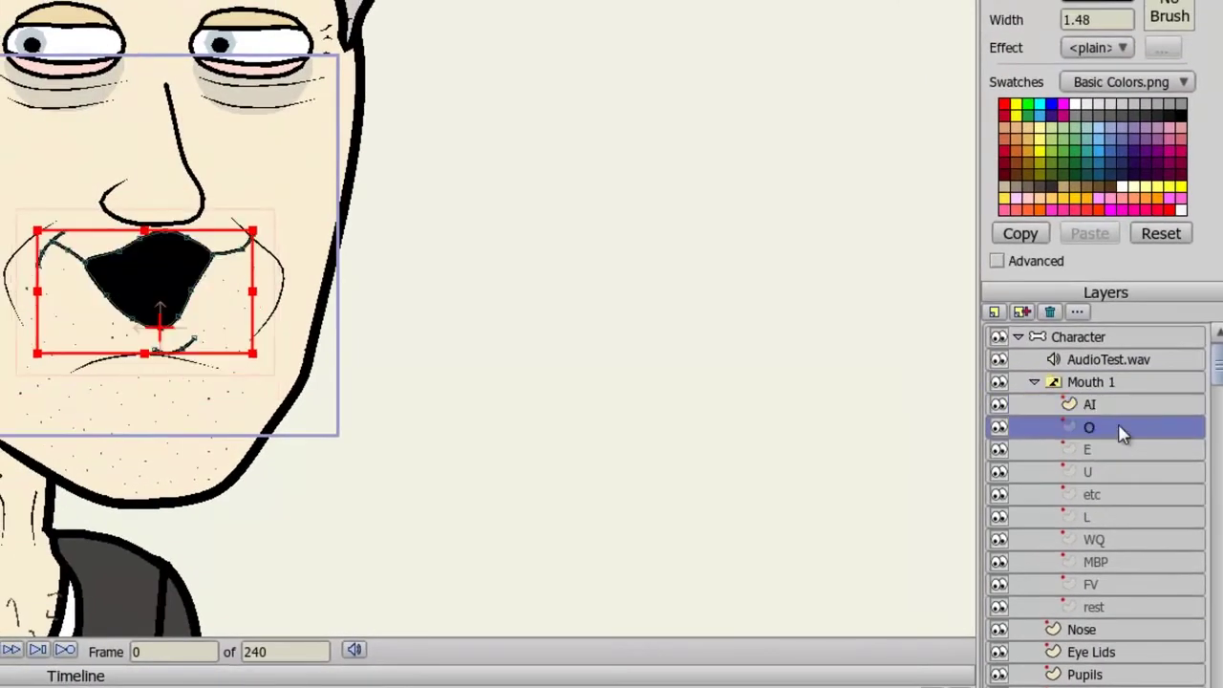
left_click(1120, 451)
left_click(1122, 476)
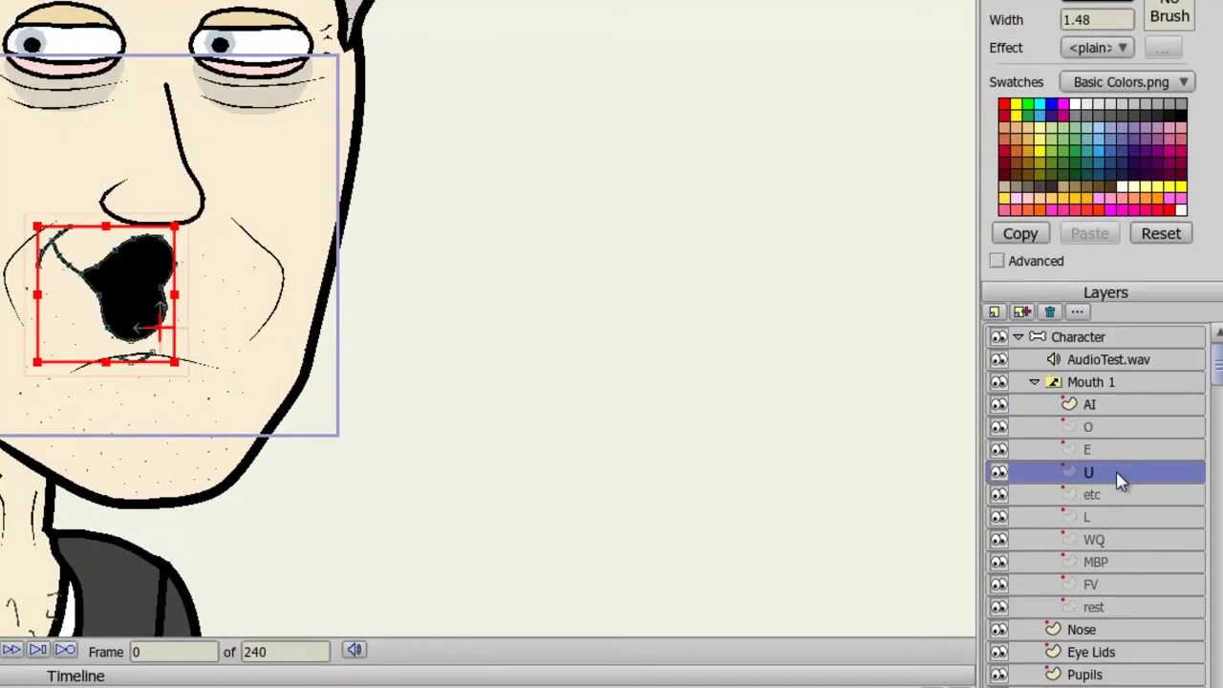
left_click(1108, 388)
left_click_drag(239, 330, 207, 335)
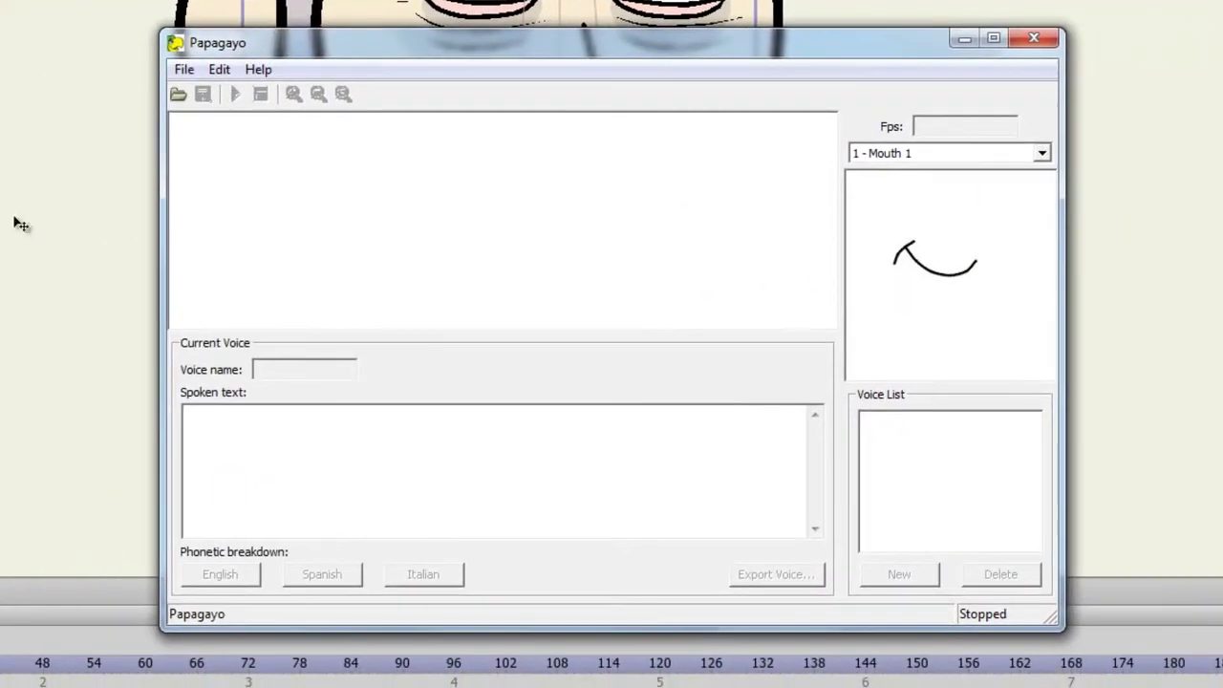
Step: Open the AudioTest sound file in Papagayo to show its waveform
left_click(182, 70)
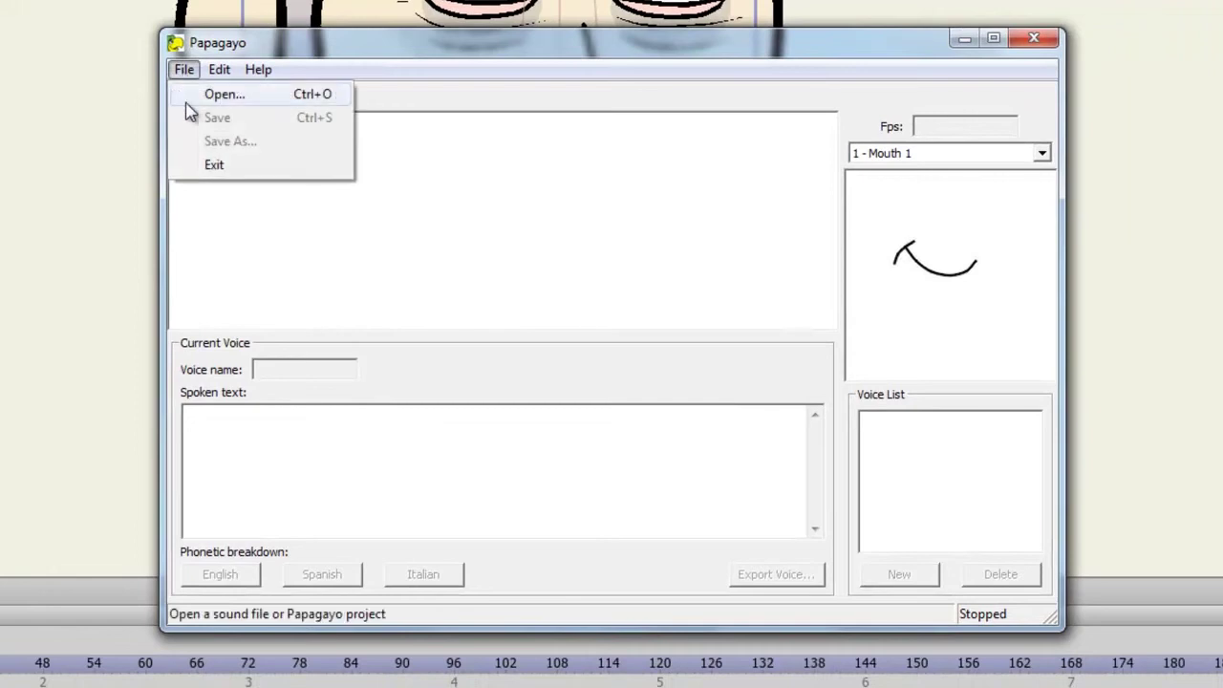
left_click(191, 95)
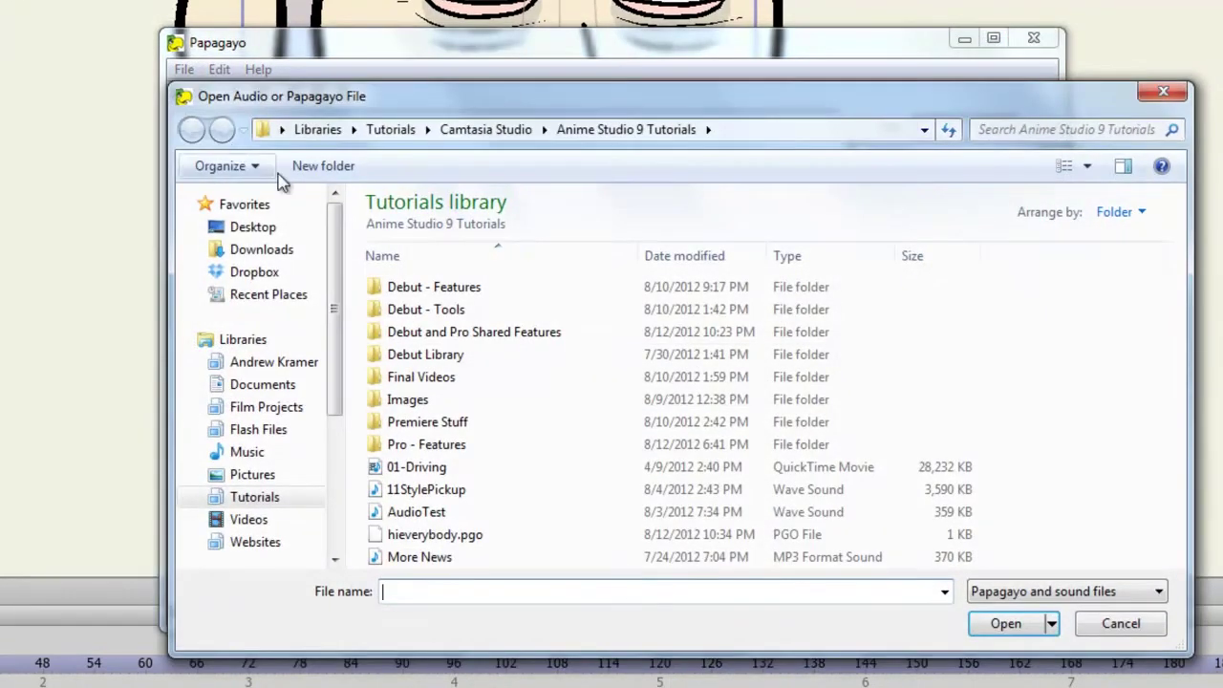
left_click(437, 514)
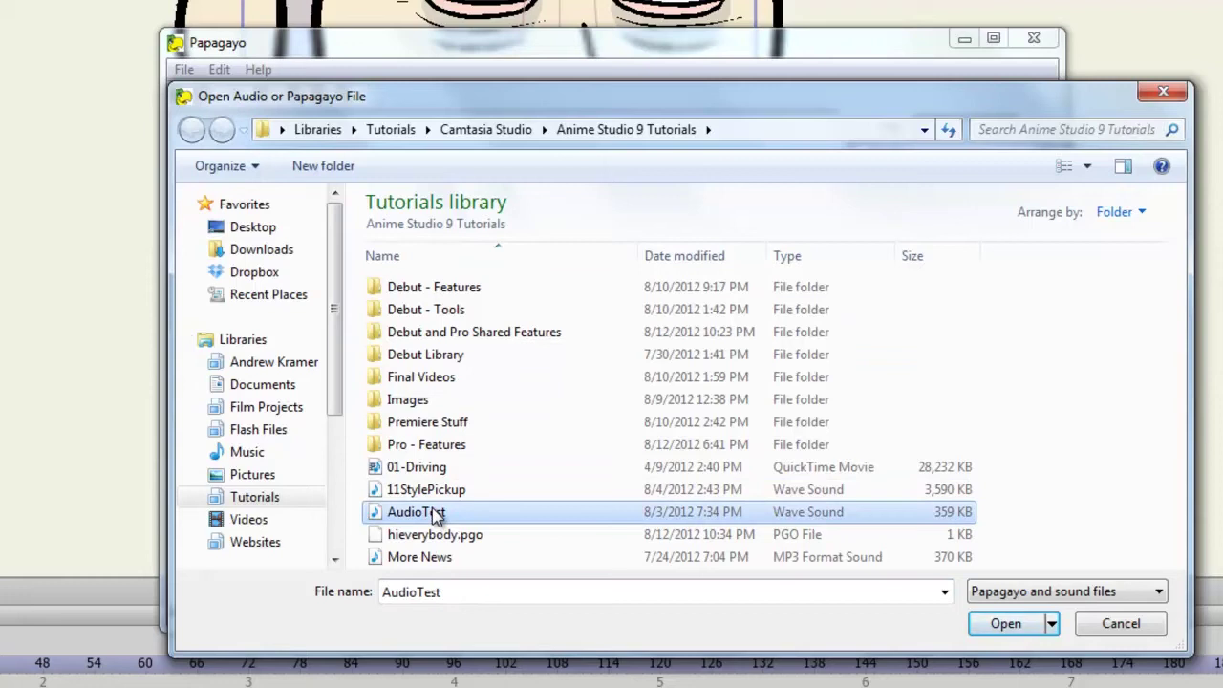
left_click(989, 636)
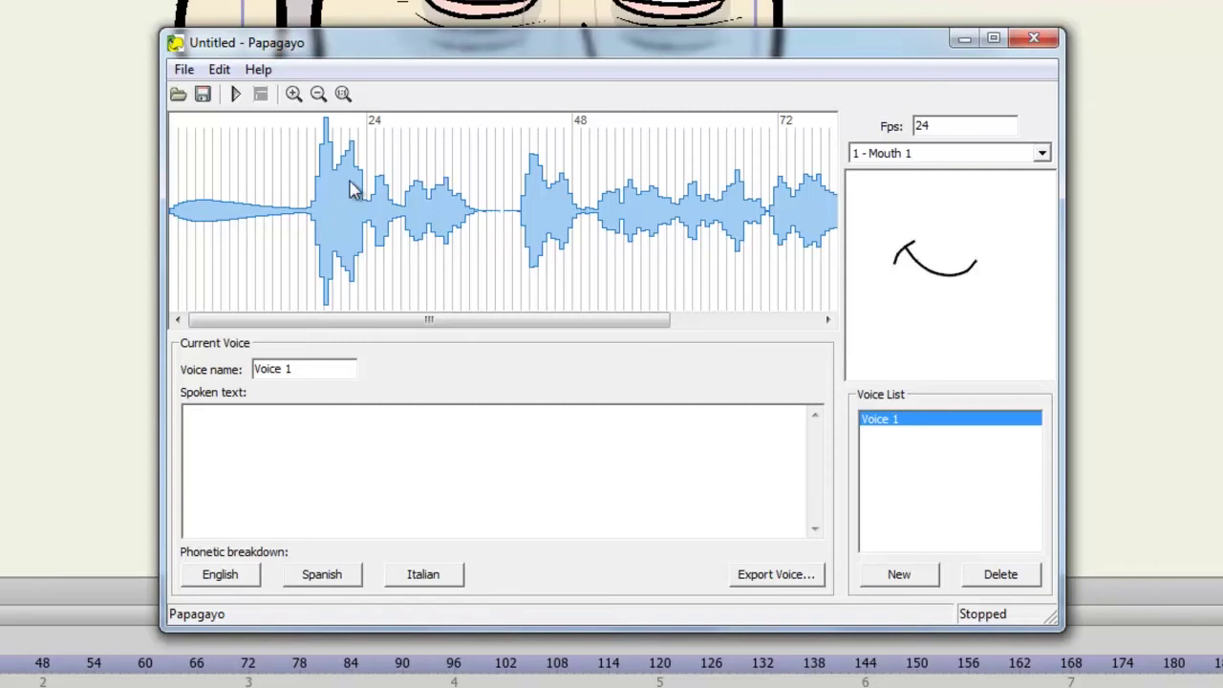
Step: Play the clip, then enter 'Hi everybody, I'm recording in Anime Studio!' as spoken text
left_click(235, 94)
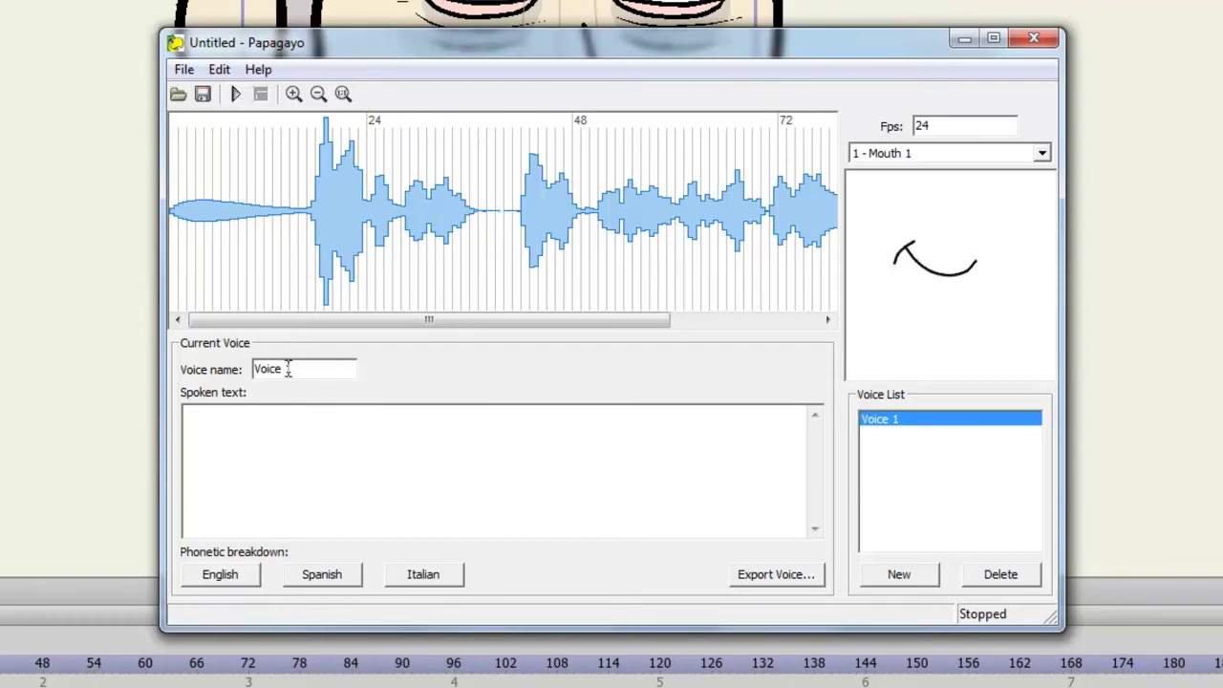
left_click(291, 454)
type("Hi everybody, I'm rec")
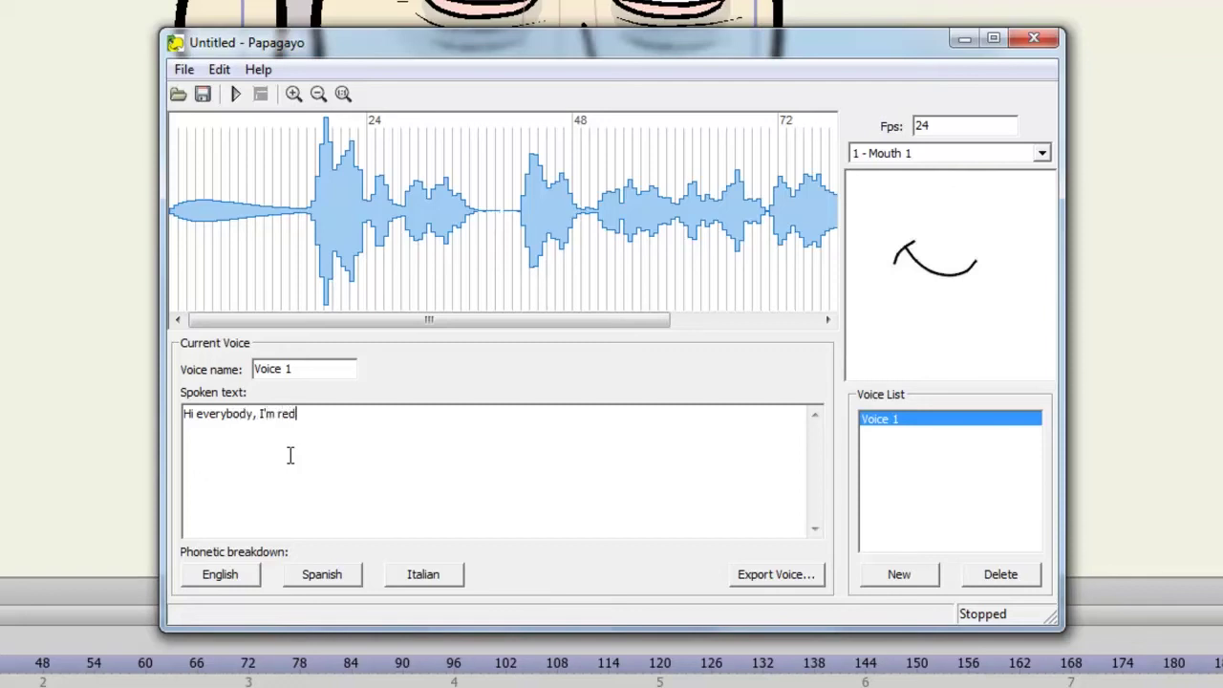
type("ording in Anime Studio!")
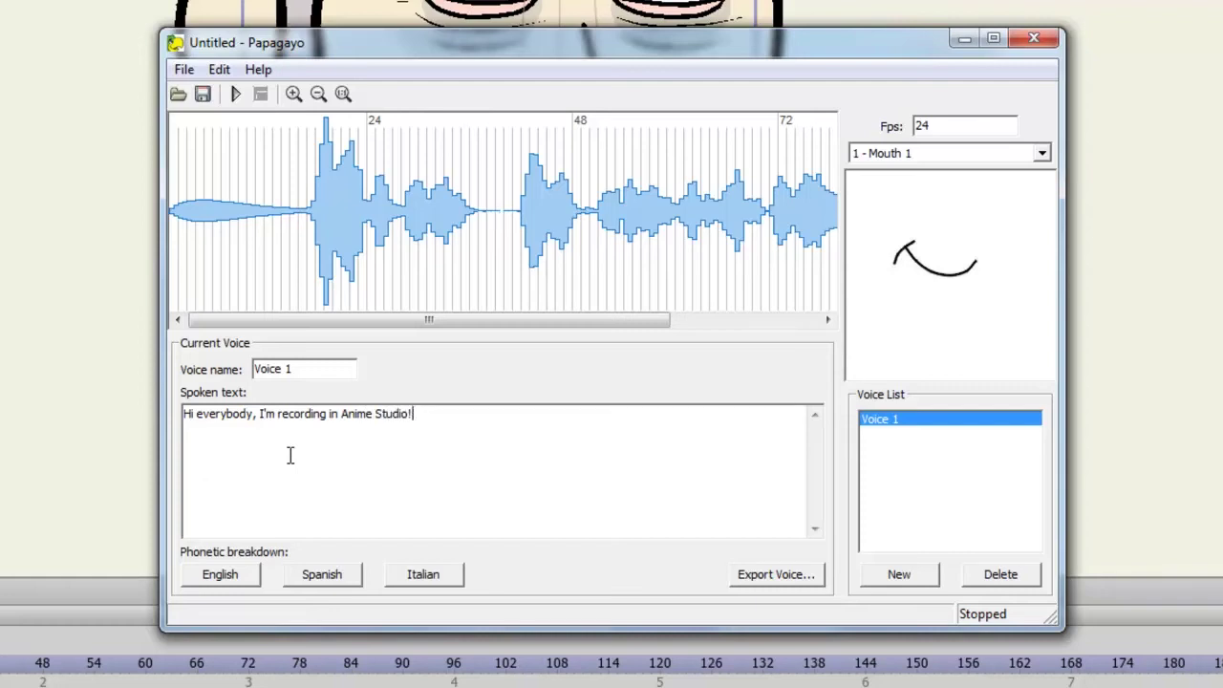
Step: Break the sentence into English phonemes, spelling the unknown word Anime as AI E MBP AI
left_click(220, 578)
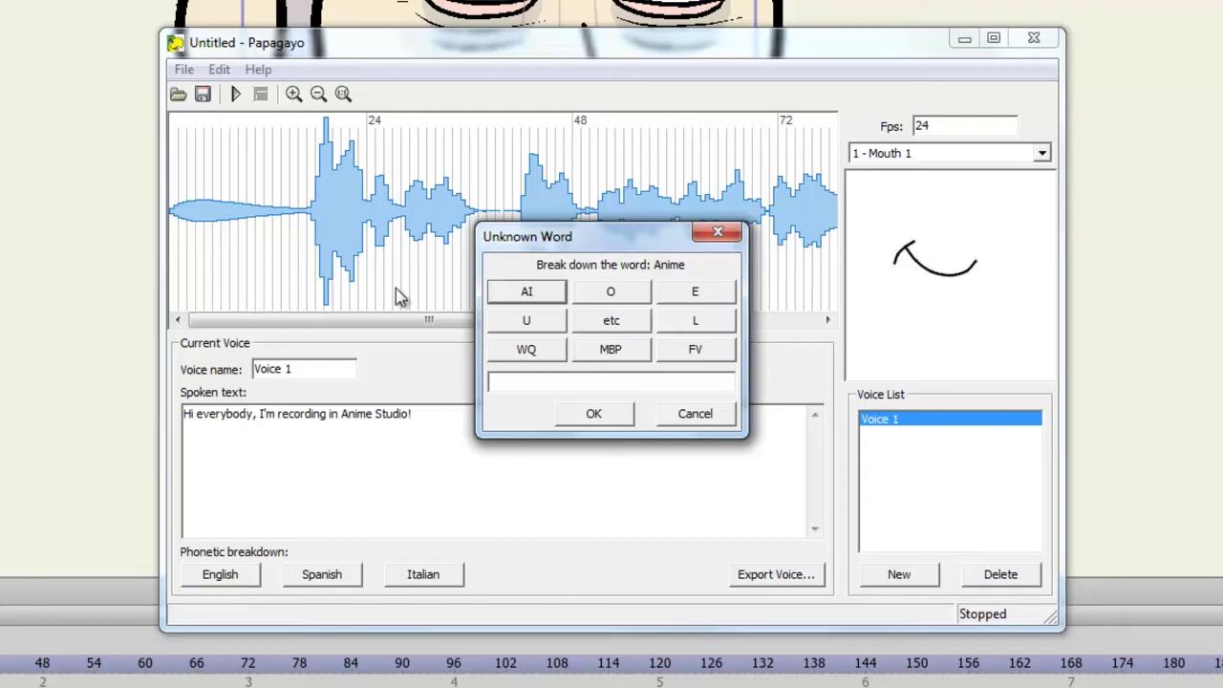
left_click(527, 294)
left_click(701, 296)
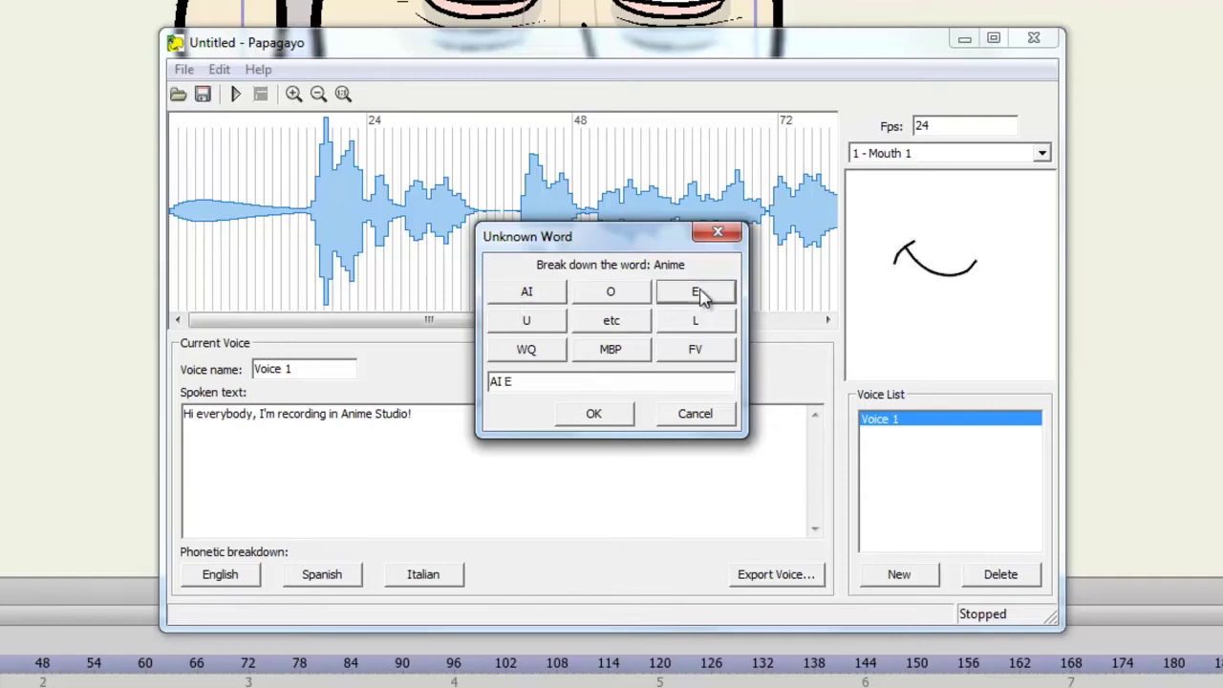
left_click(627, 355)
left_click(537, 298)
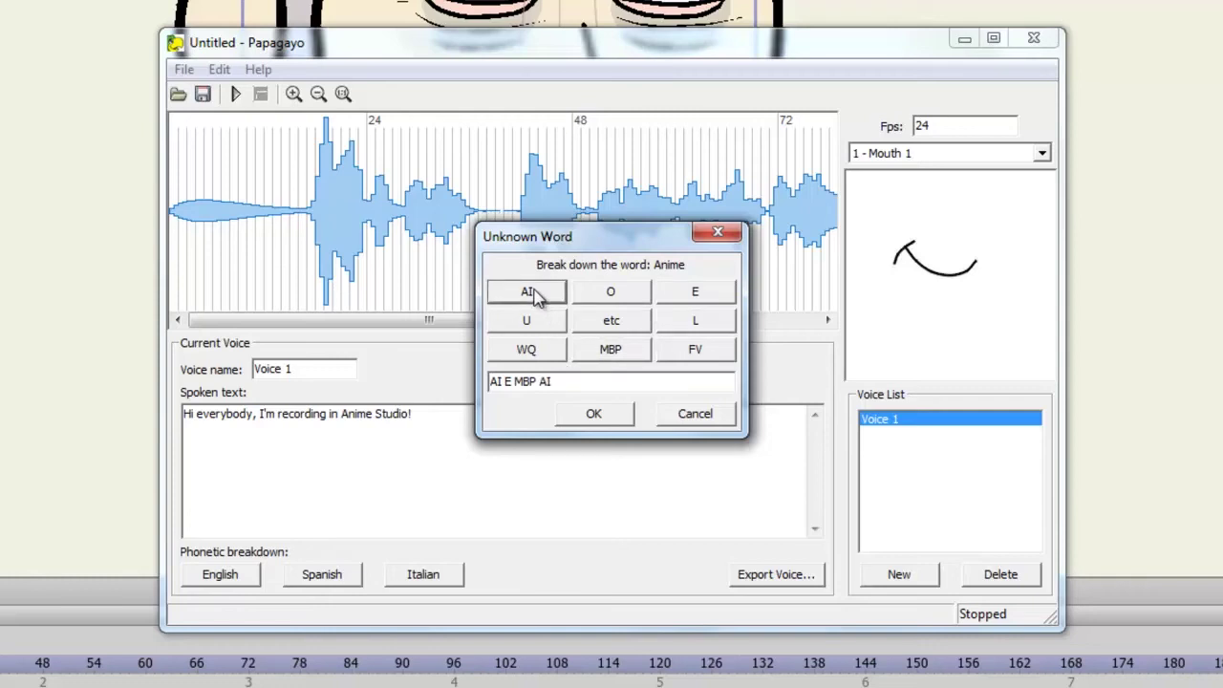
left_click(597, 413)
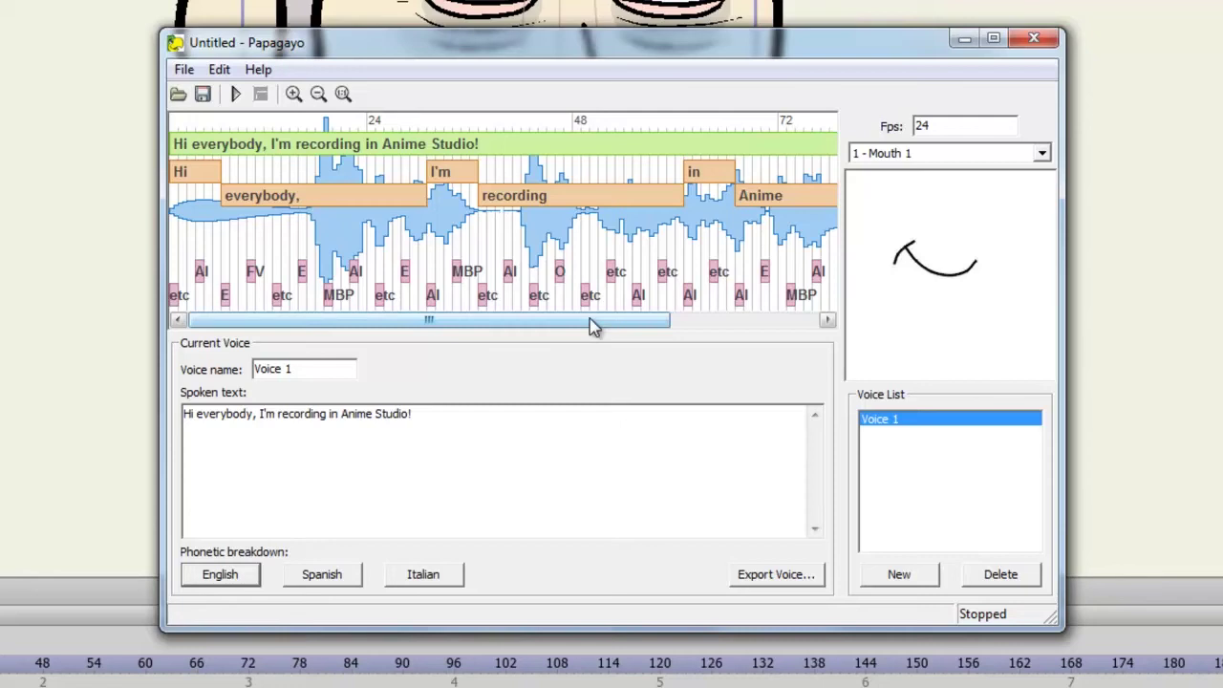
left_click(234, 94)
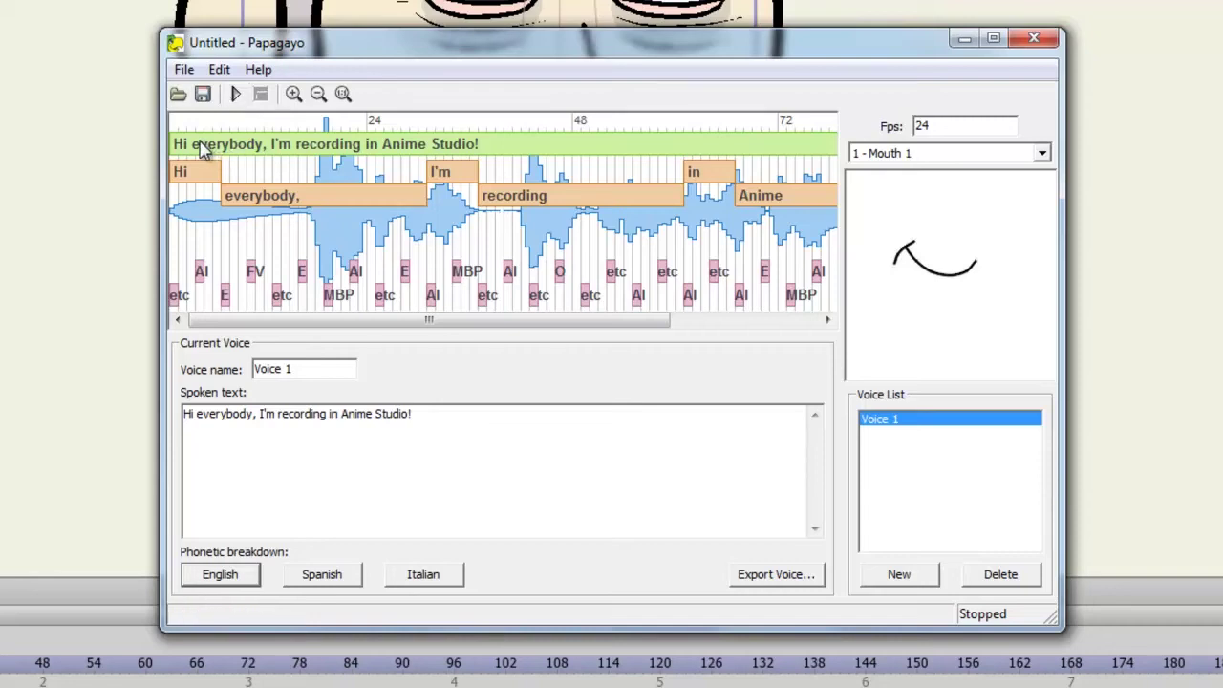
Step: Shift the sentence to where speech begins and end 'everybody' earlier, scrubbing to check
left_click_drag(201, 148, 322, 155)
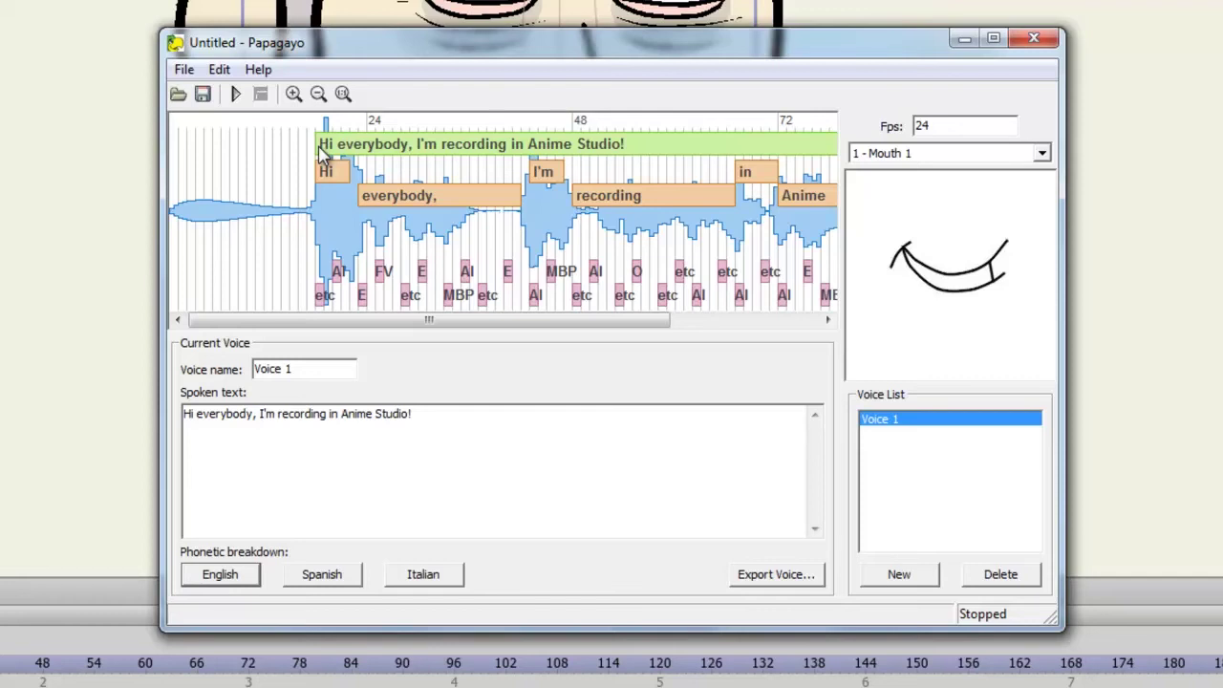
left_click_drag(324, 122, 354, 131)
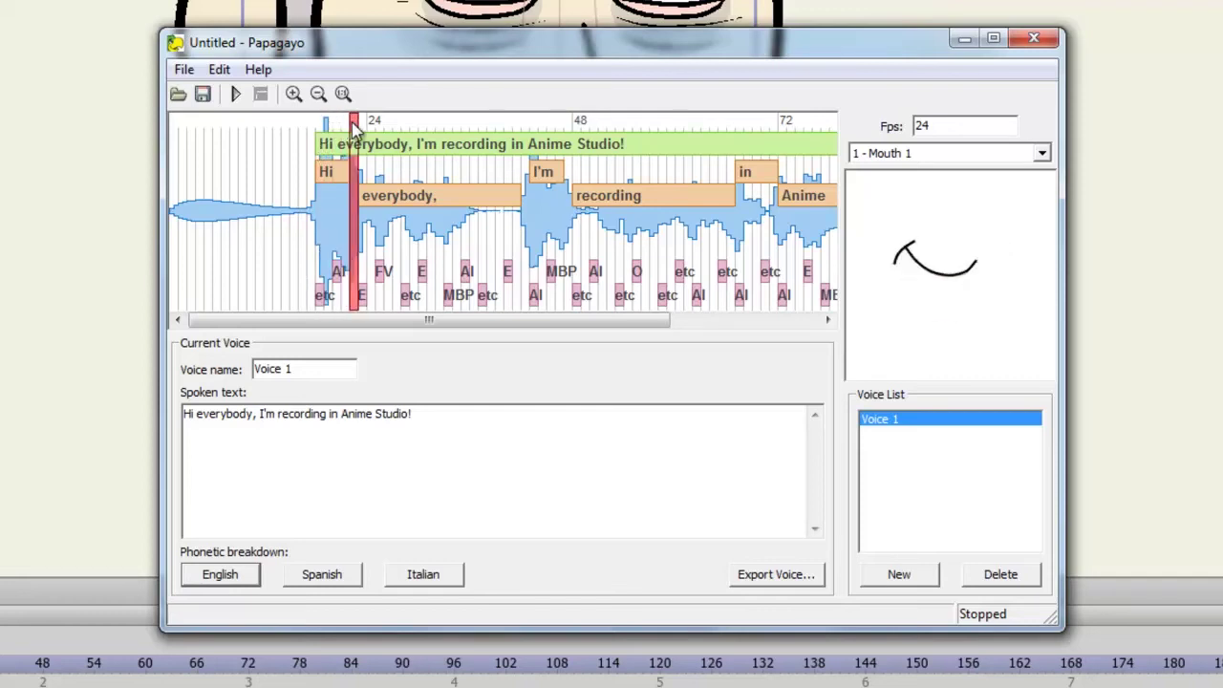
left_click_drag(353, 131, 353, 131)
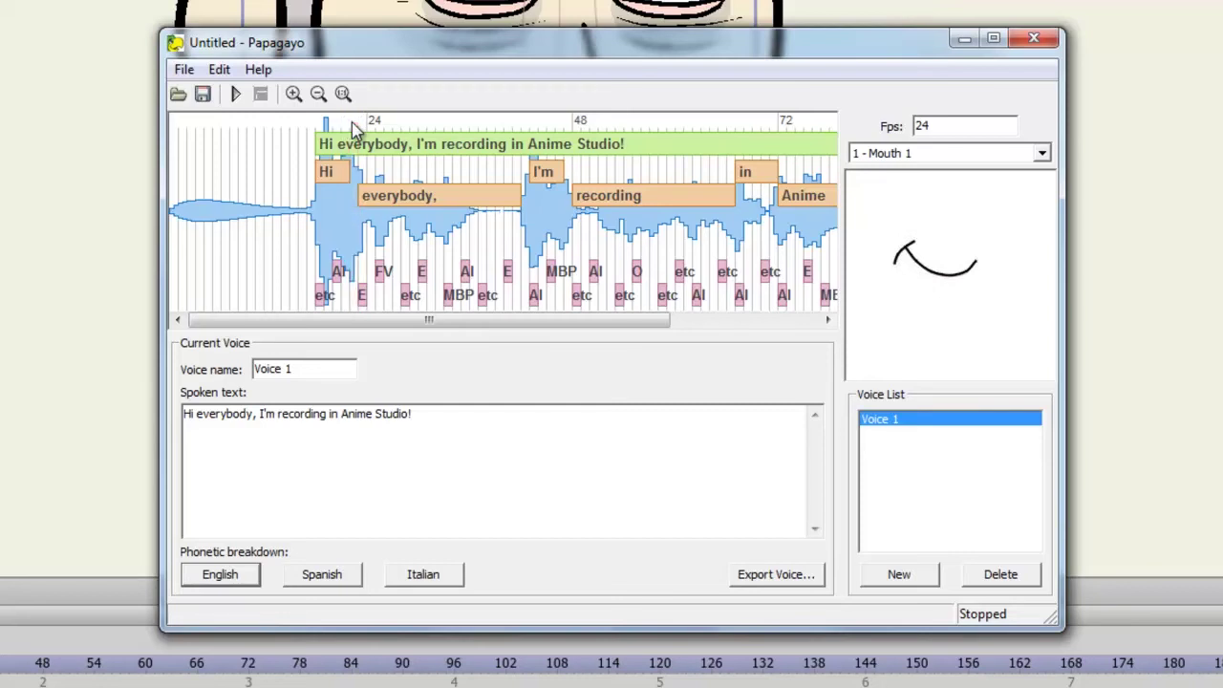
left_click_drag(353, 129, 479, 141)
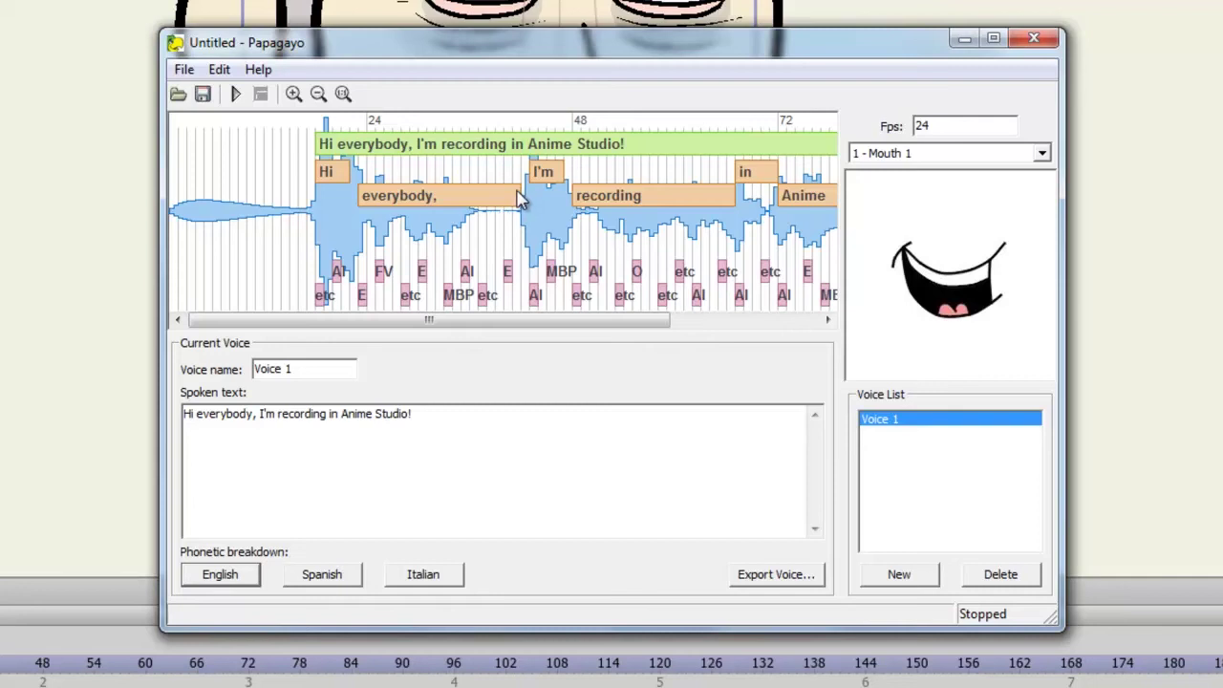
left_click_drag(519, 198, 478, 202)
left_click_drag(472, 131, 527, 140)
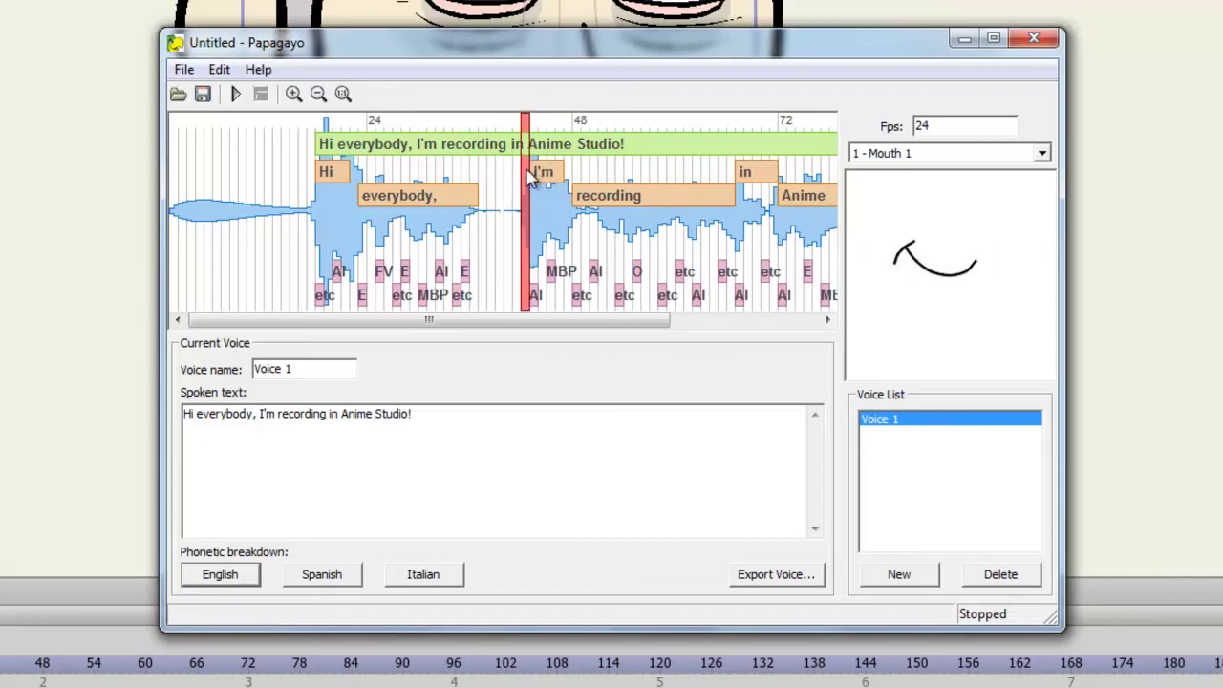
Step: Move 'I'm' earlier, shorten 'recording', and pull 'in' earlier to match the waveform
left_click_drag(530, 180, 559, 176)
left_click_drag(553, 134, 564, 138)
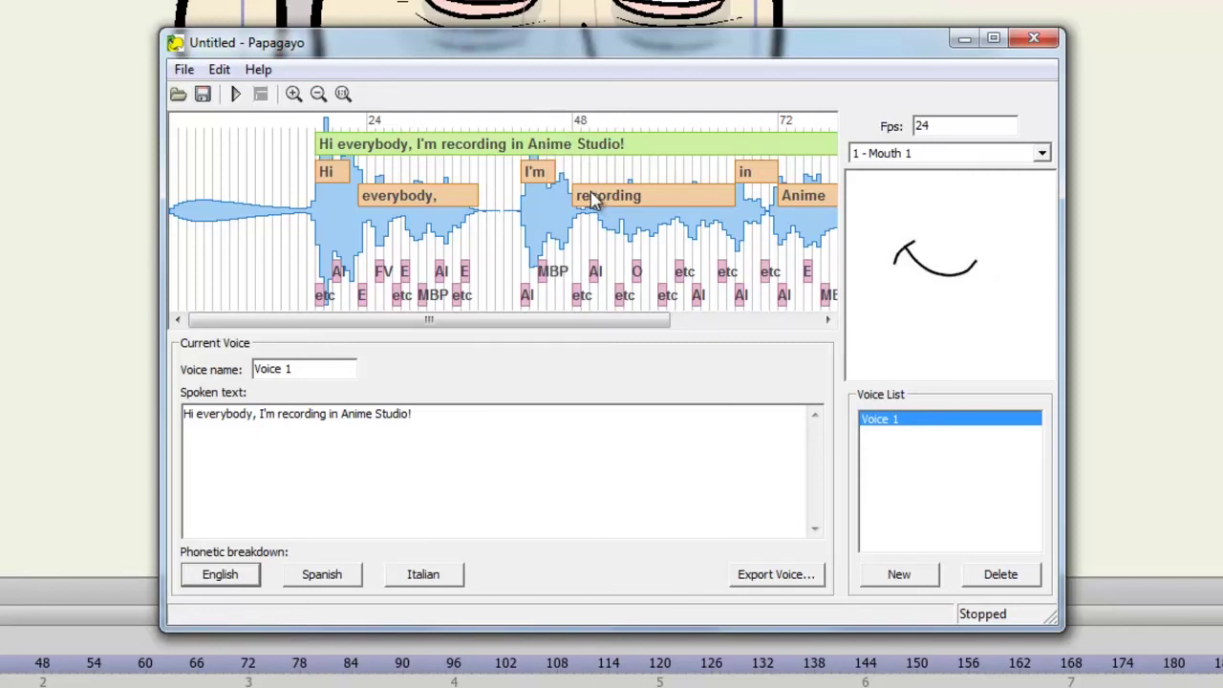
mouse_move(577, 198)
left_mouse_down()
mouse_move(586, 203)
mouse_move(561, 201)
left_mouse_up()
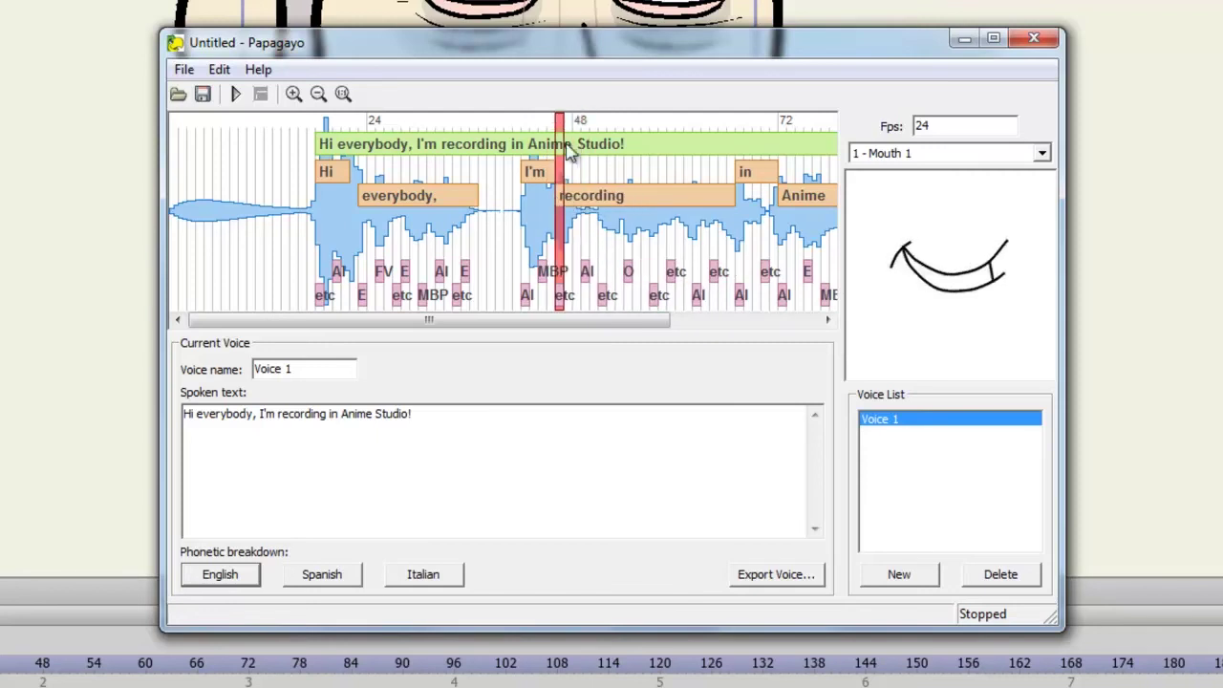
left_click_drag(560, 136, 659, 158)
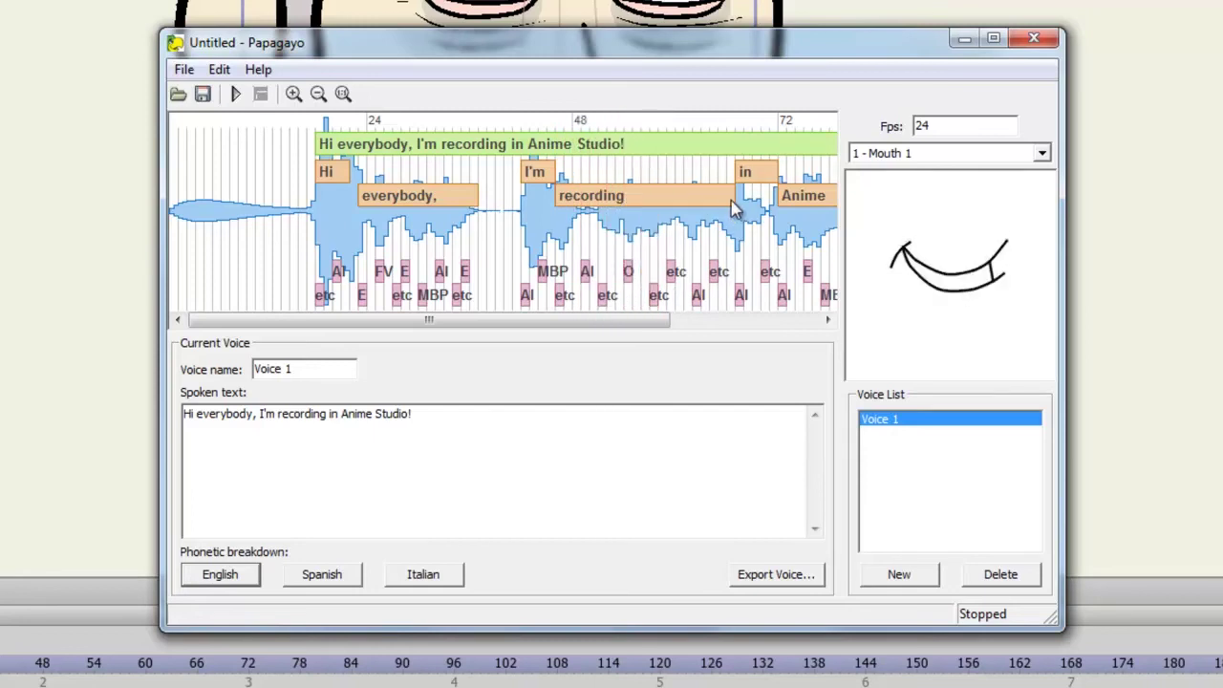
mouse_move(733, 203)
left_mouse_down()
mouse_move(646, 203)
mouse_move(657, 203)
left_mouse_up()
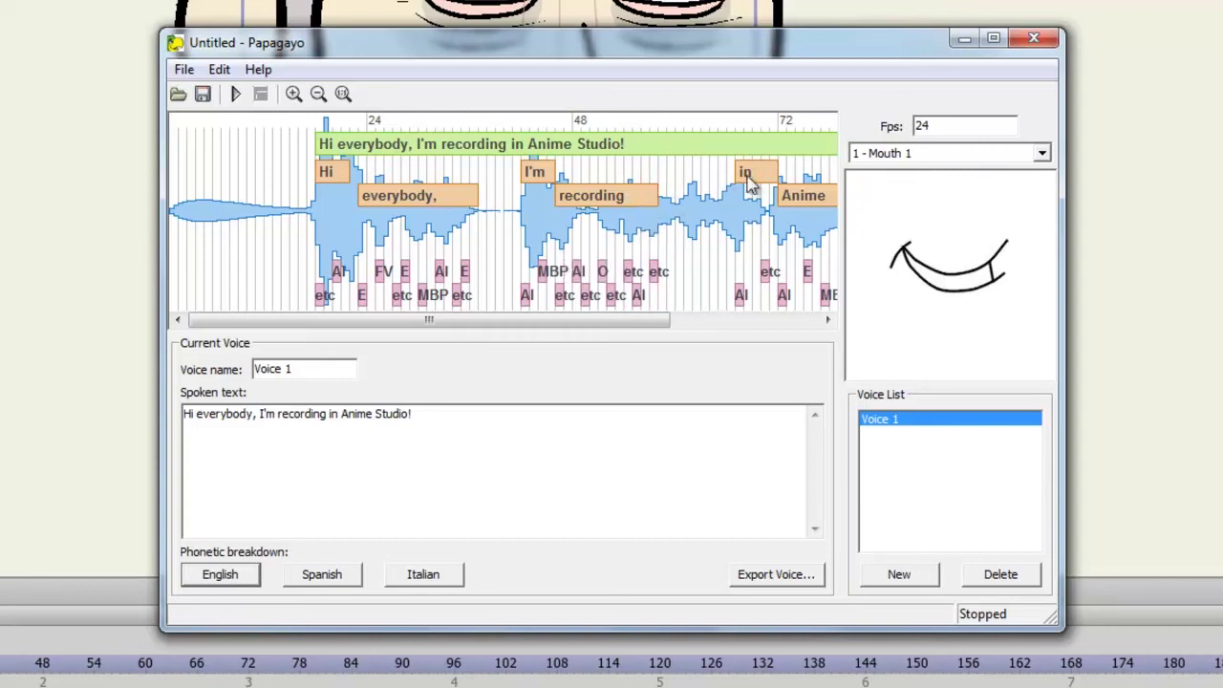
left_click_drag(755, 178, 679, 173)
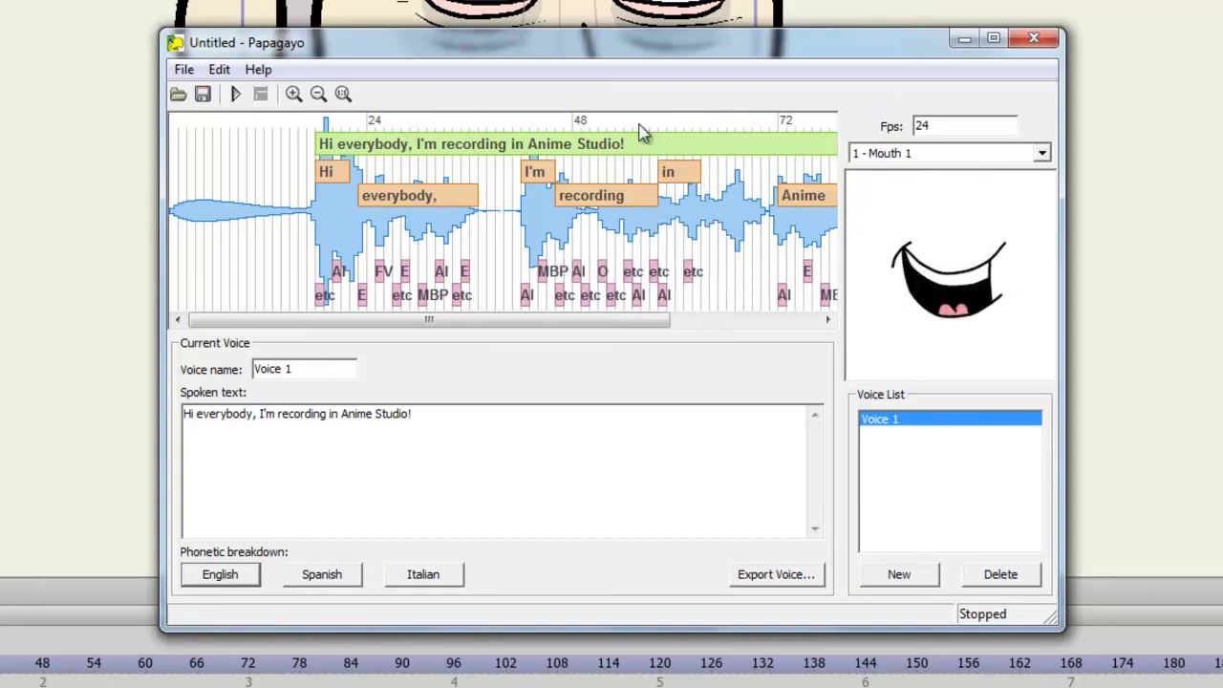
Step: Scrub the audio and move the word Anime earlier to line up with its sound
left_click_drag(648, 125, 690, 143)
left_click(694, 182)
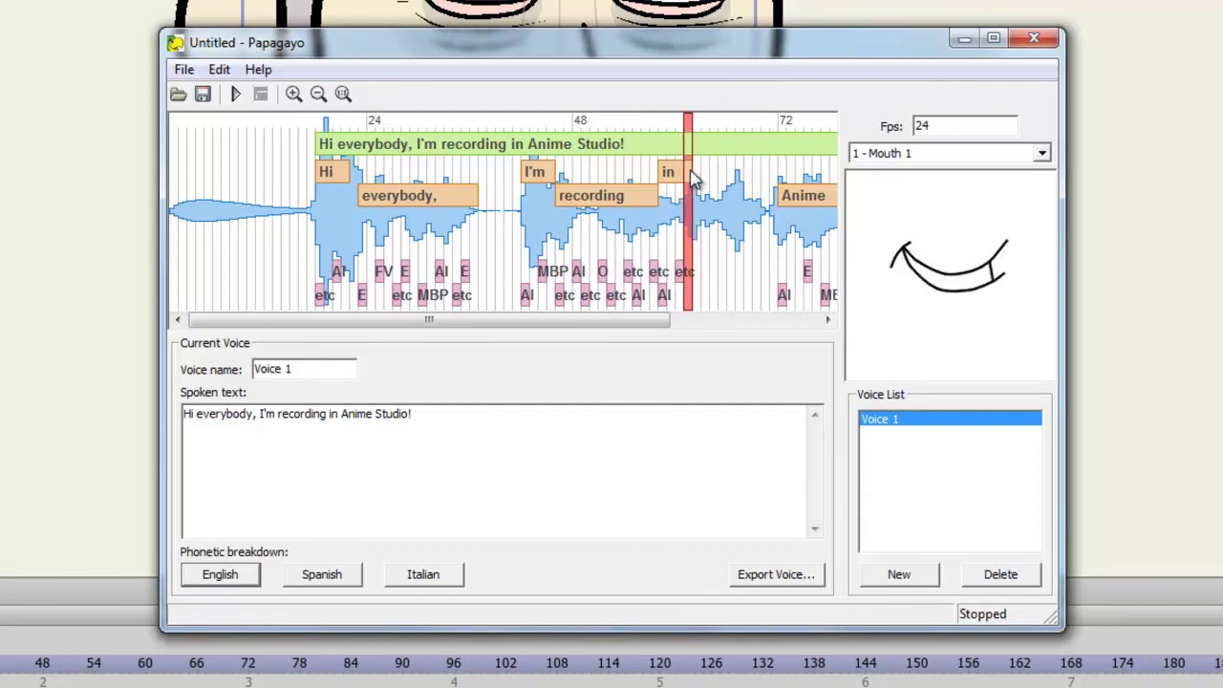
mouse_move(801, 197)
left_mouse_down()
mouse_move(696, 199)
mouse_move(707, 139)
mouse_move(748, 139)
left_mouse_up()
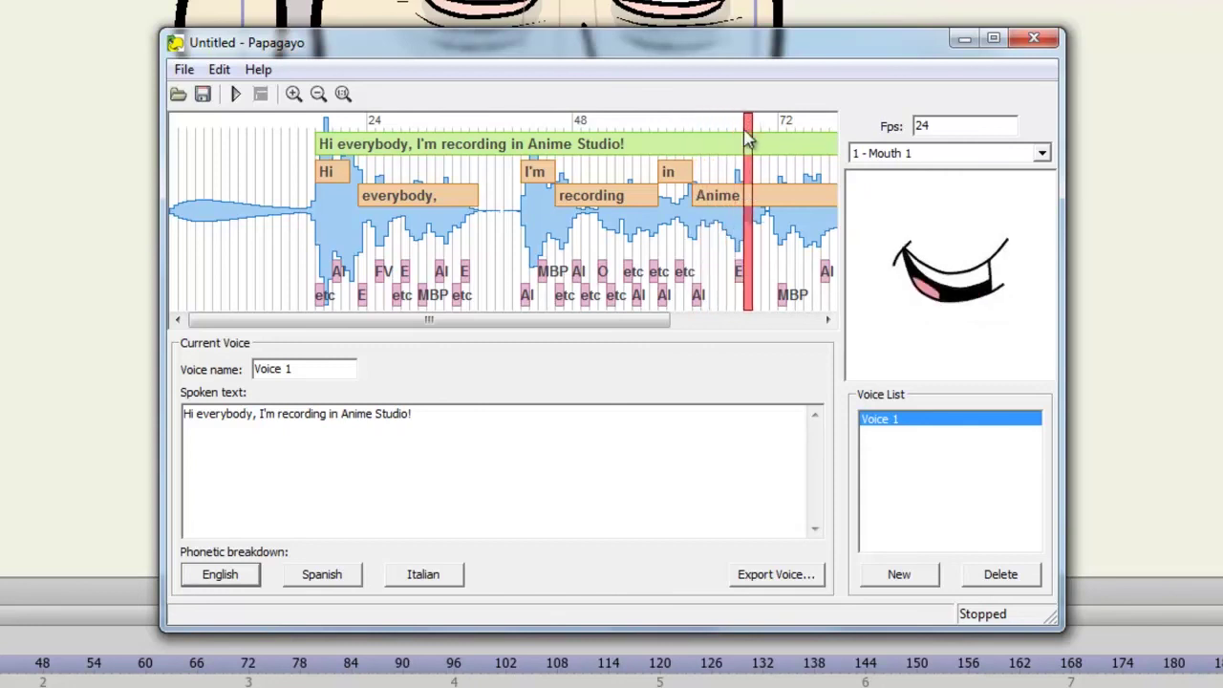
left_click_drag(653, 322, 729, 322)
left_click_drag(751, 205, 644, 204)
Step: Stretch and shift Studio! left to where it is spoken, then play back the voice
left_click_drag(770, 177, 652, 188)
left_click_drag(647, 123, 769, 153)
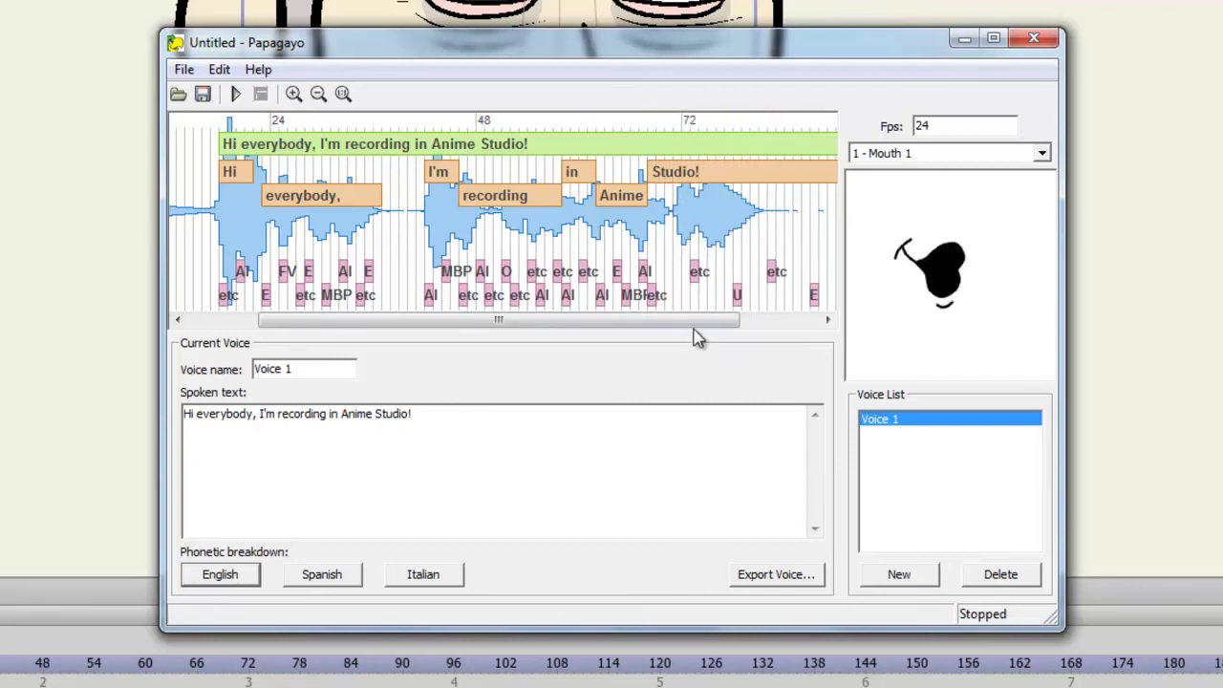
left_click_drag(700, 321, 773, 333)
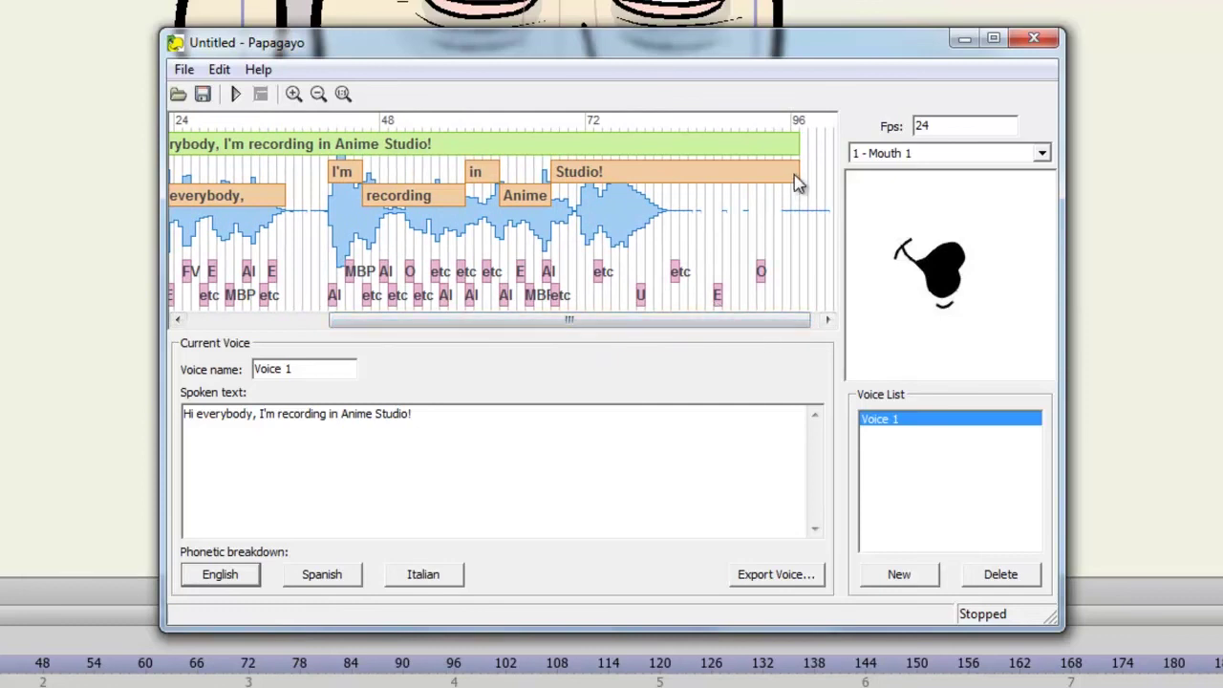
left_click_drag(797, 185, 671, 188)
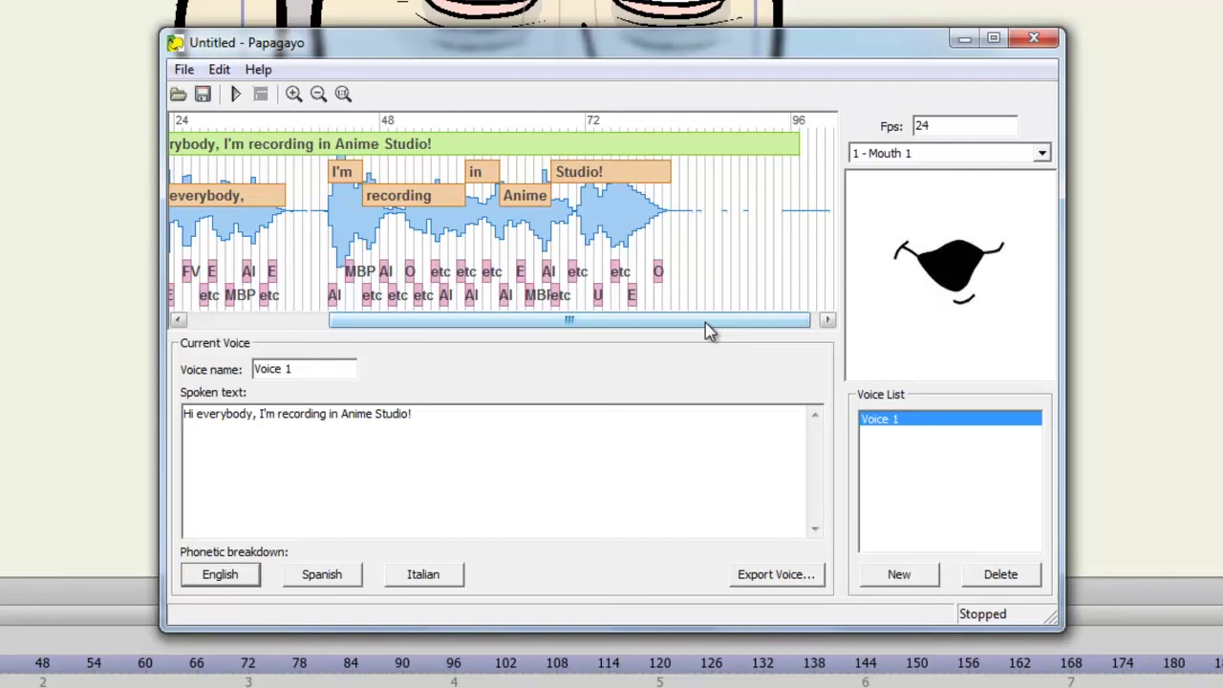
left_click_drag(709, 330, 426, 319)
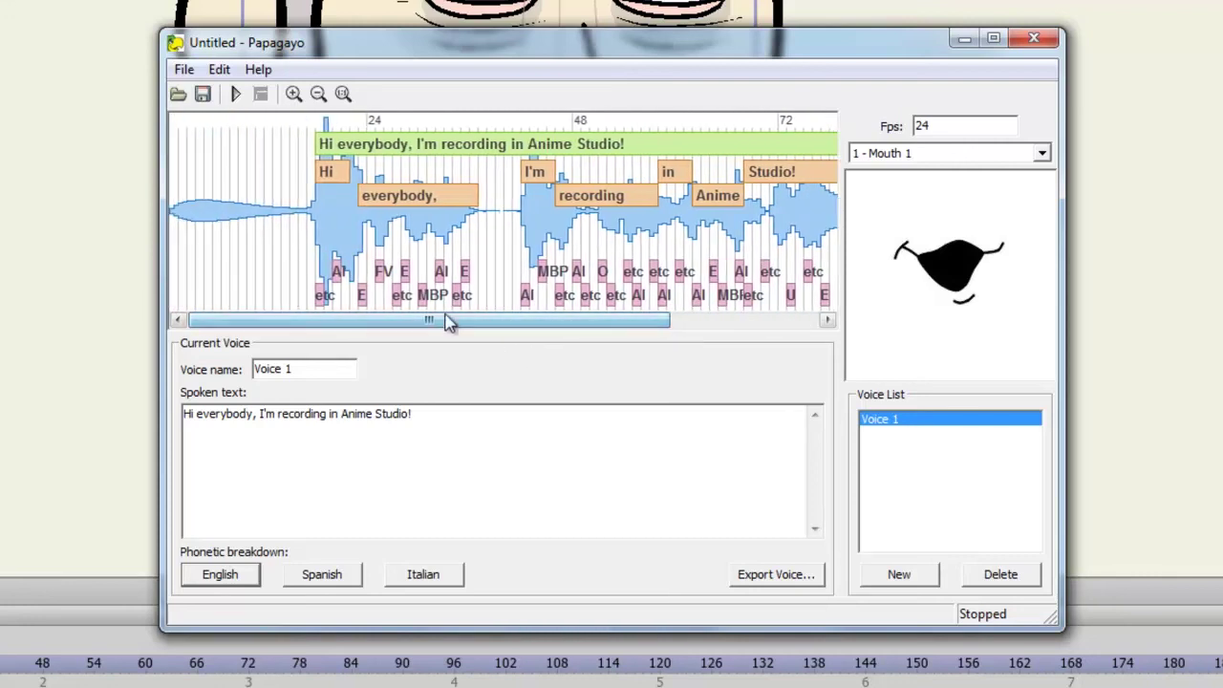
left_click(174, 143)
Step: Play the timed breakdown, then export it as the Moho switch file hieverybody1.dat
left_click(236, 94)
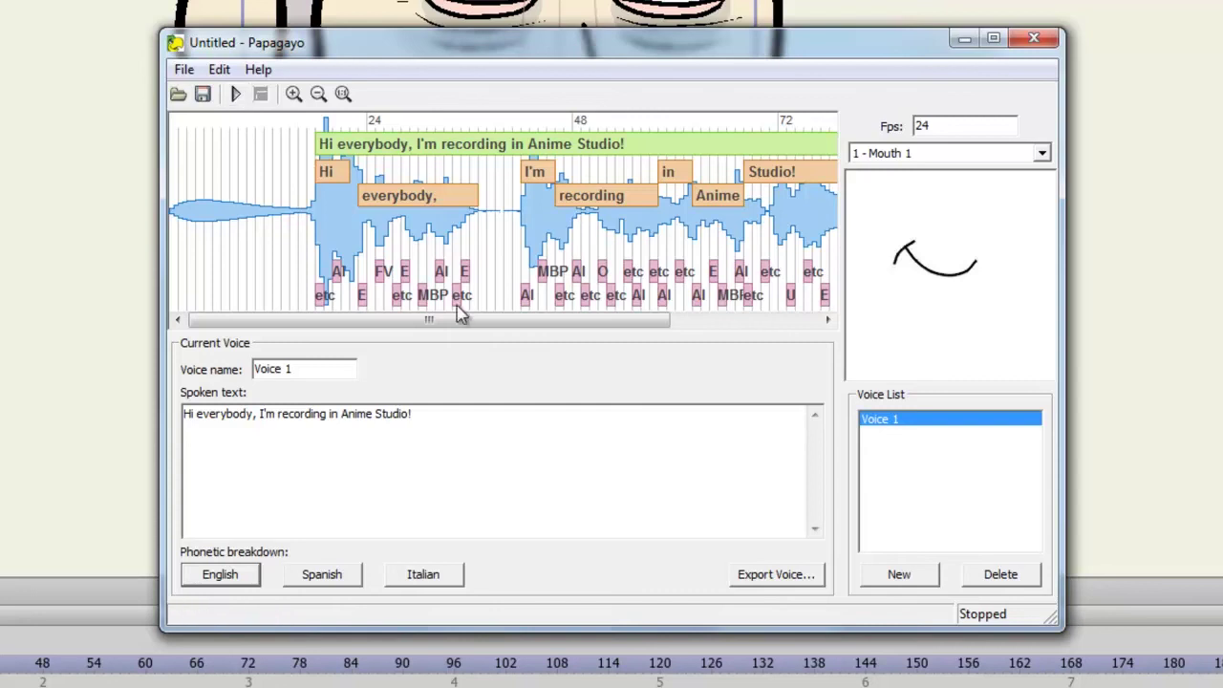
left_click(755, 576)
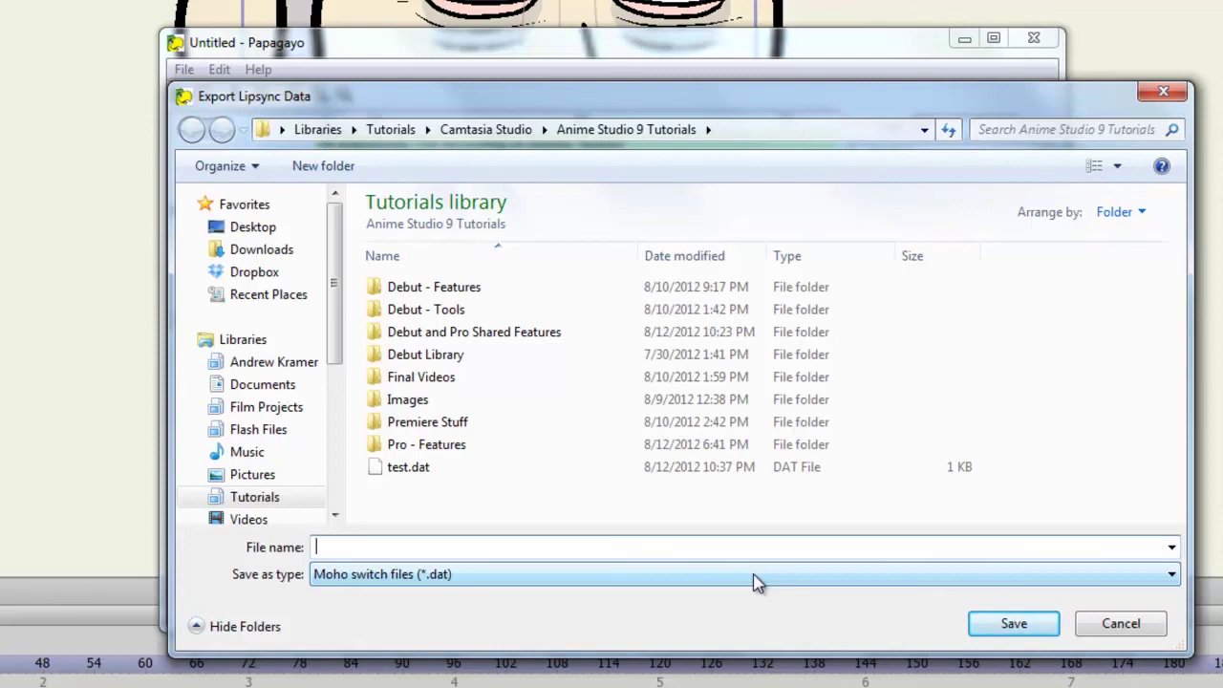
type("hieverybody")
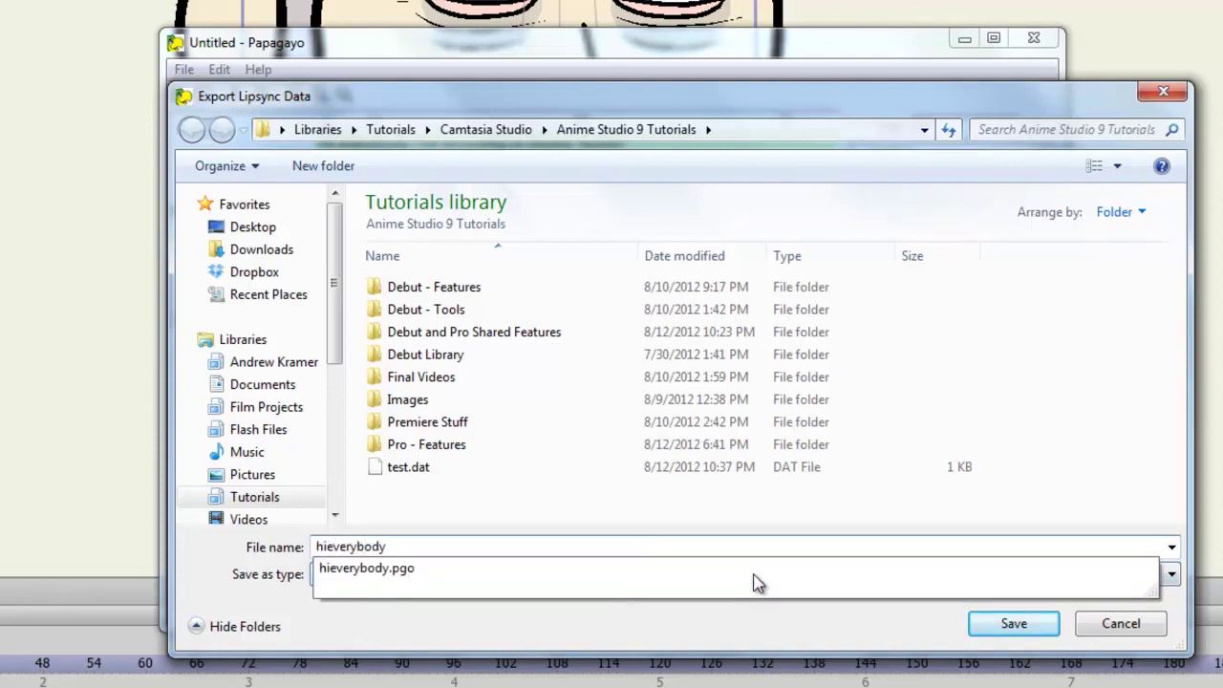
type("1")
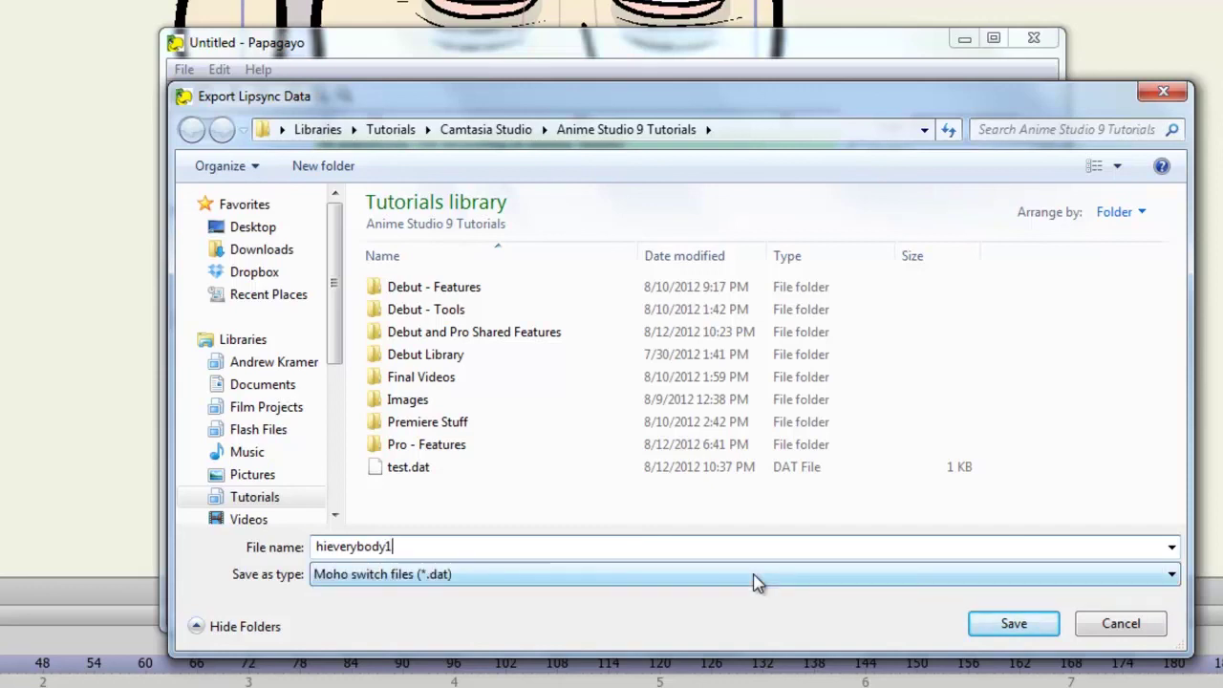
left_click(994, 632)
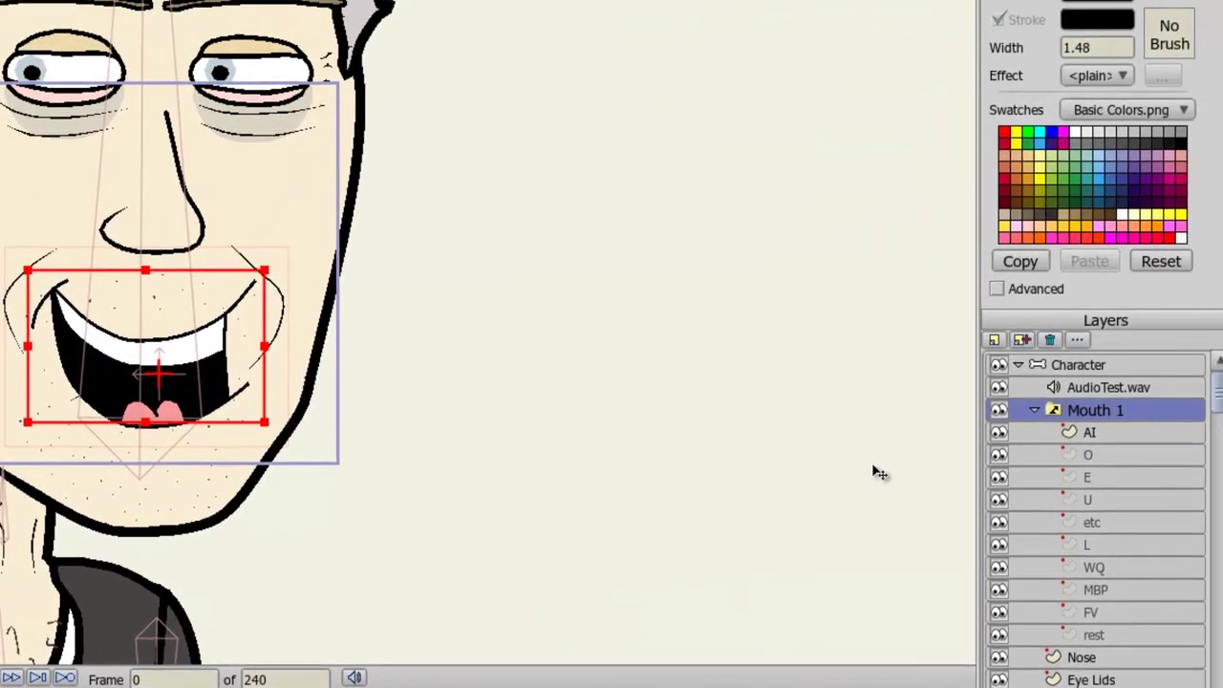
Step: Set Mouth 1's switch audio sync source to the hieverybody1.dat switch data file
double_click(1086, 414)
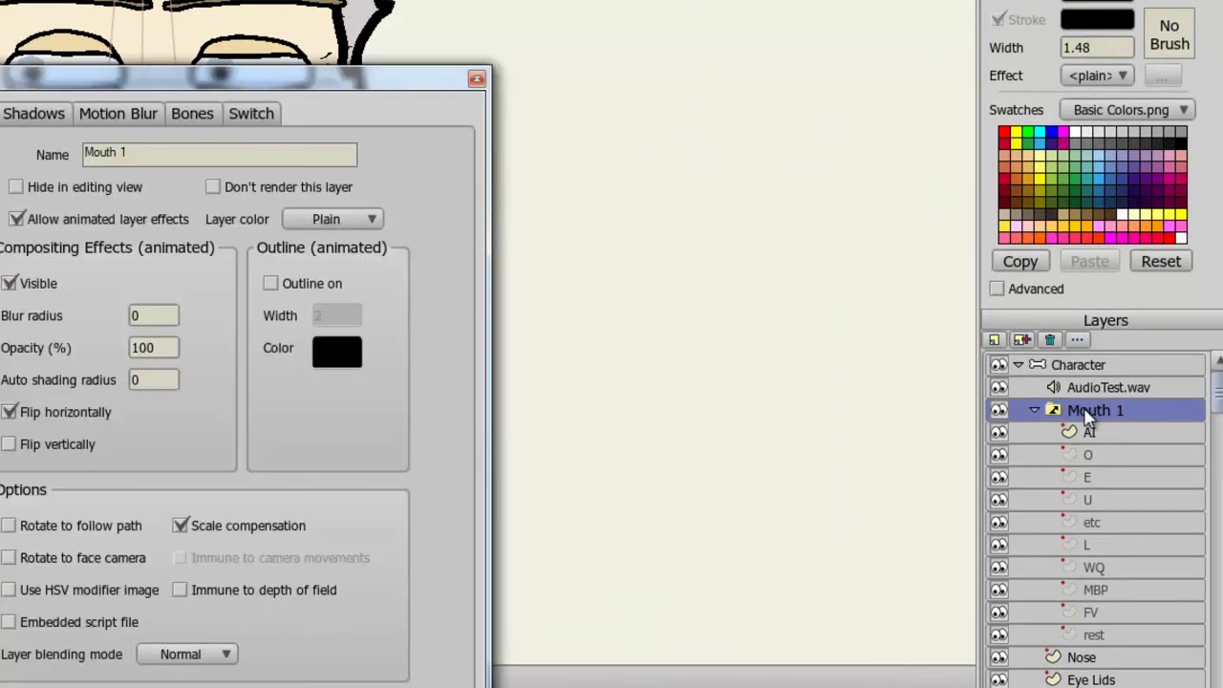
left_click(253, 114)
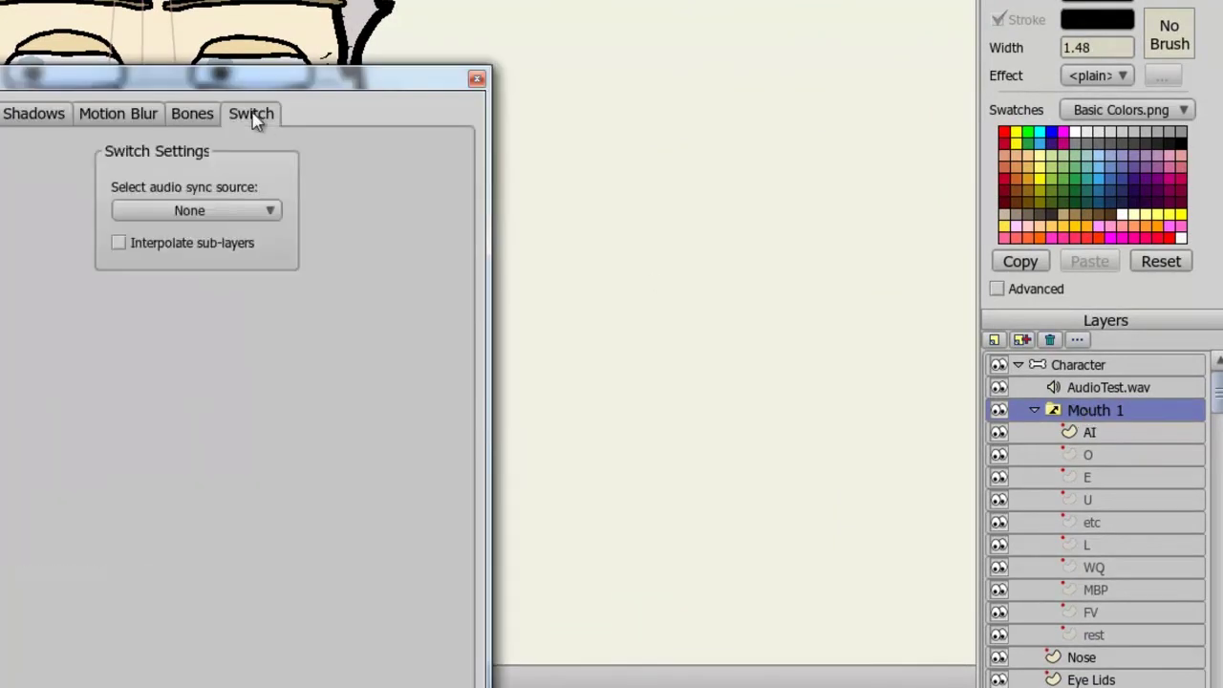
left_click(268, 208)
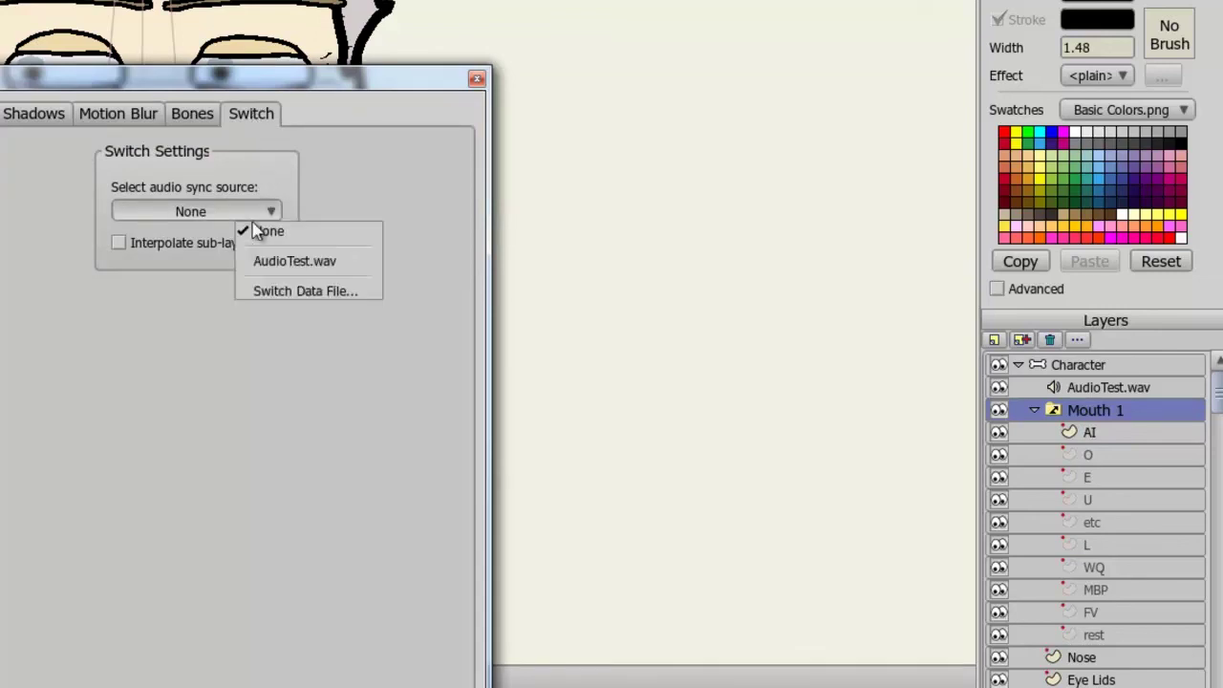
left_click(296, 291)
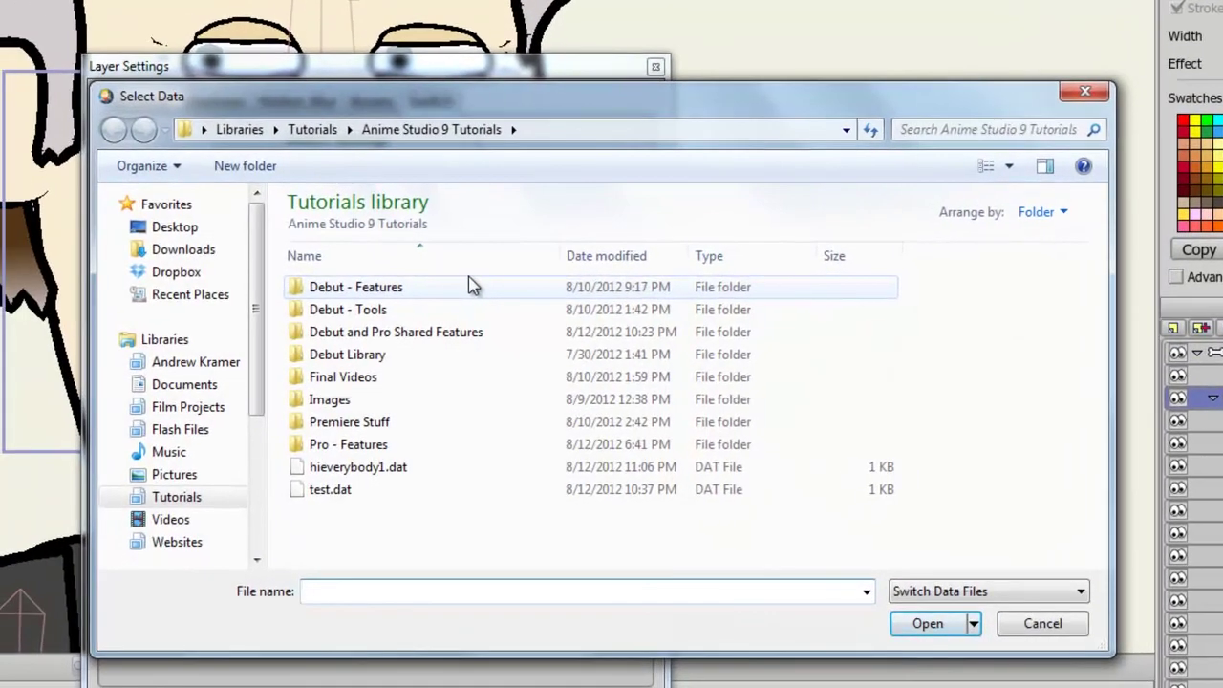
left_click(395, 473)
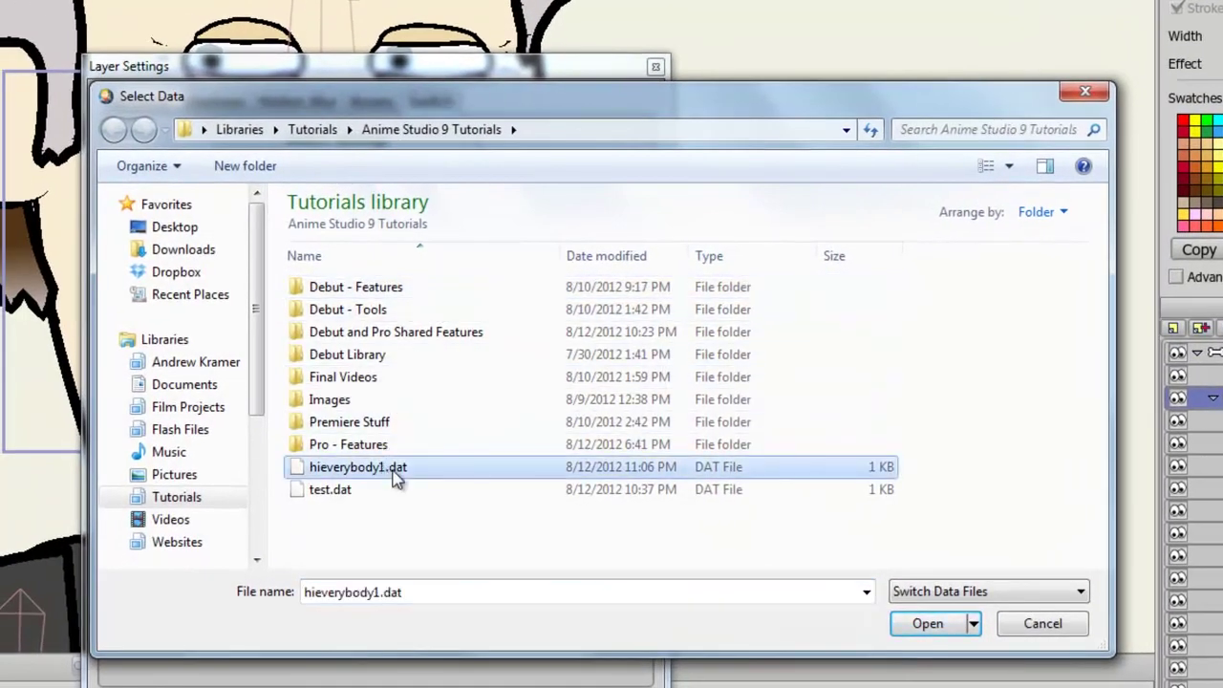
left_click(928, 623)
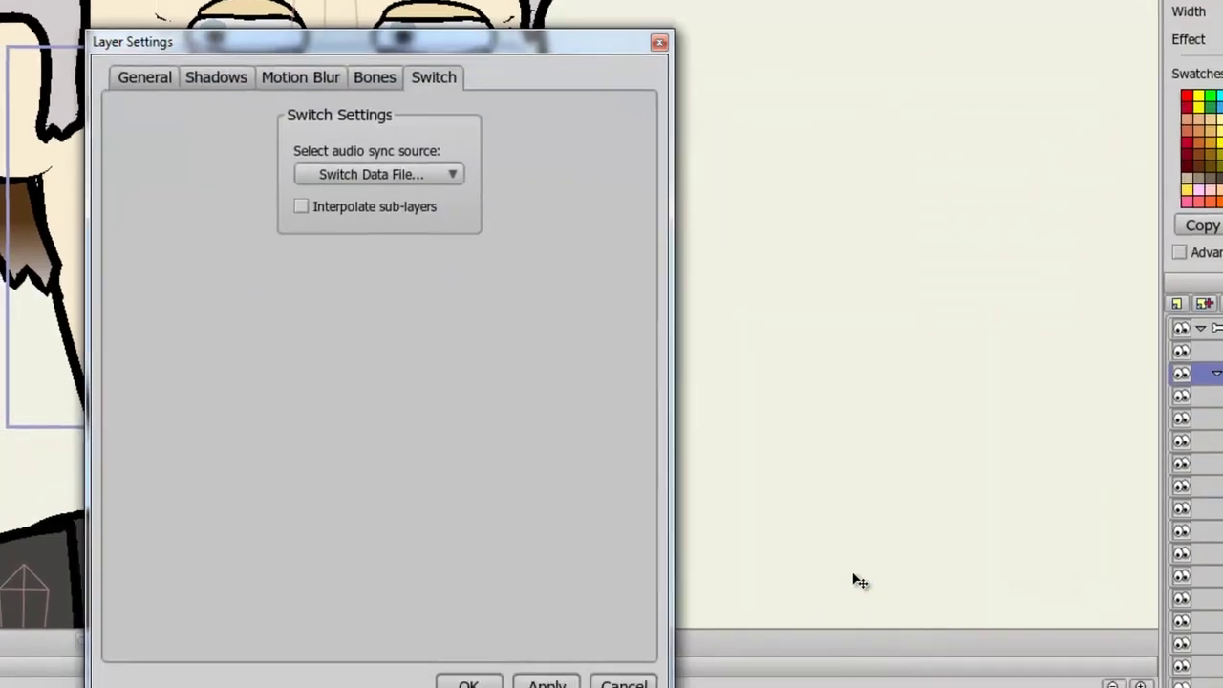
left_click(468, 683)
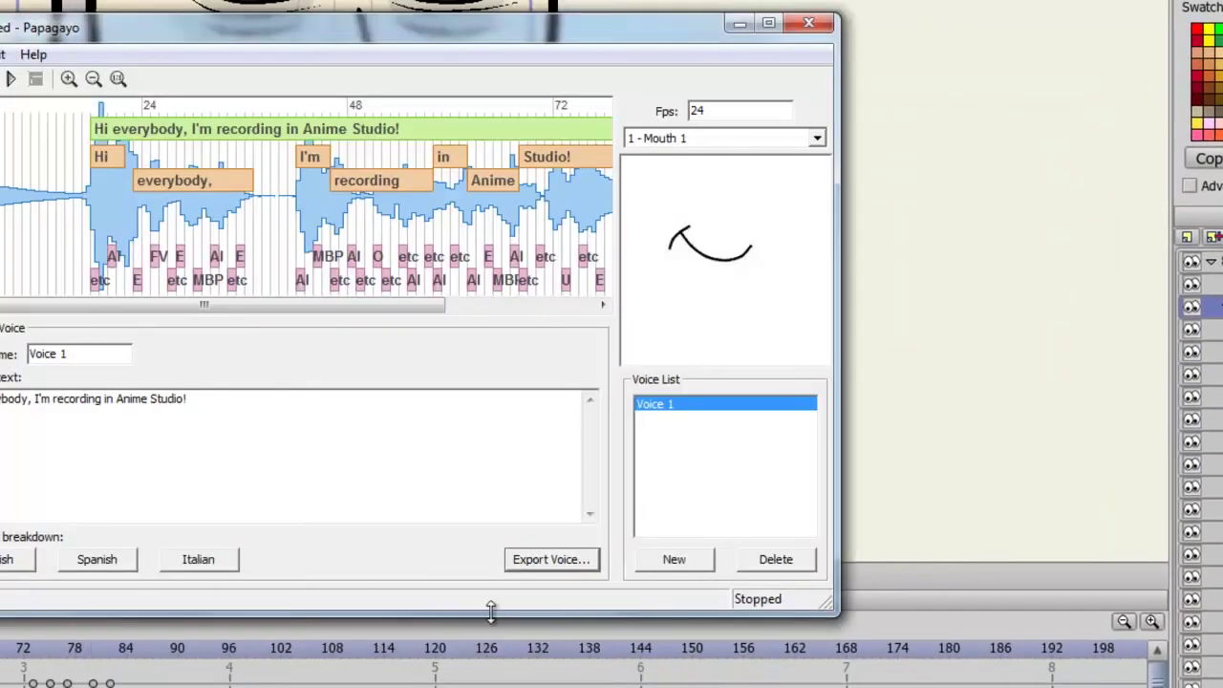
left_click(981, 415)
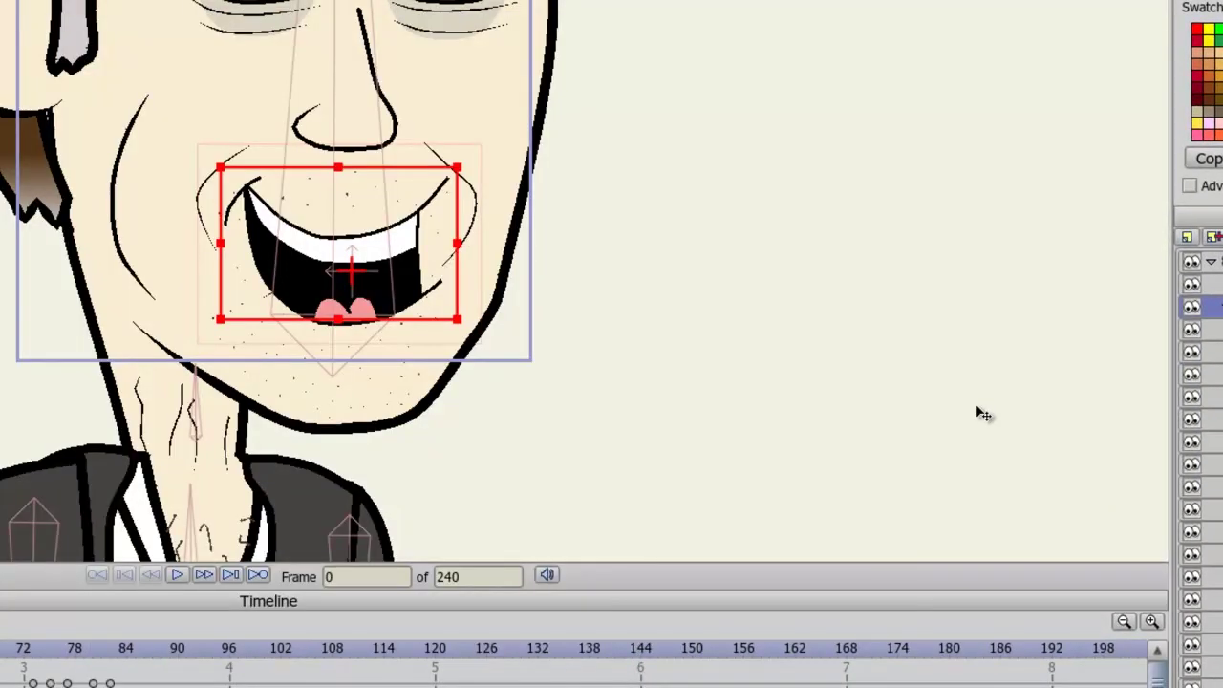